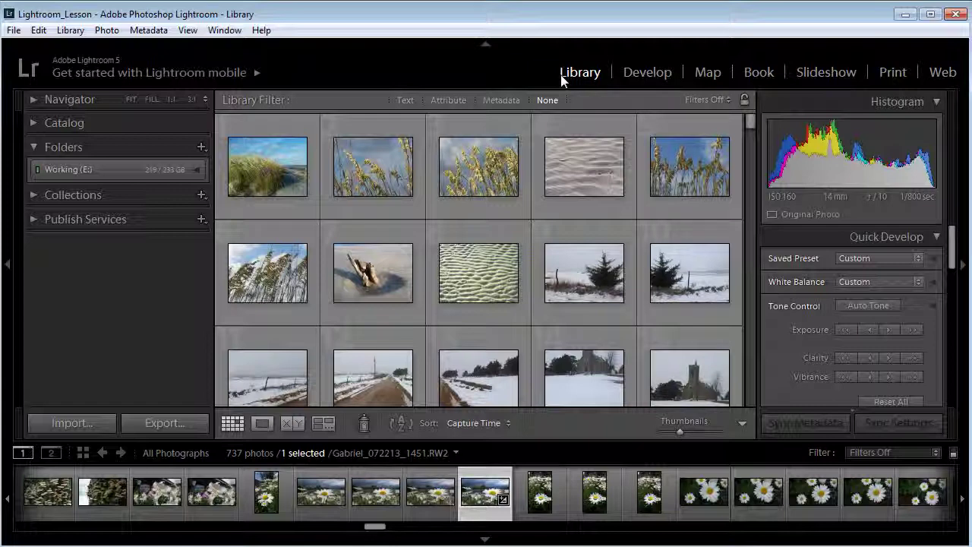
Hide and restore the module bar, the side panels and the filmstrip one at a time
left_click(485, 46)
left_click(7, 246)
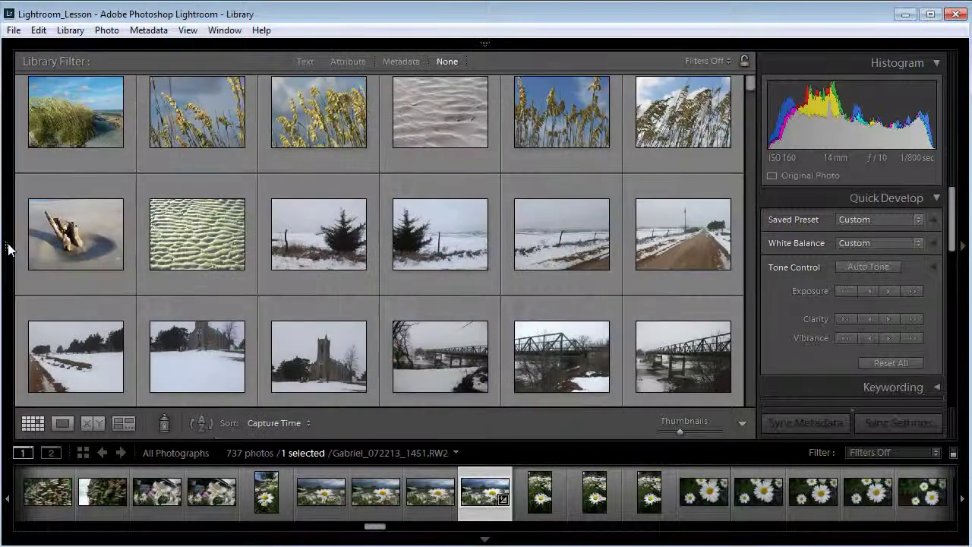
left_click(7, 246)
left_click(486, 46)
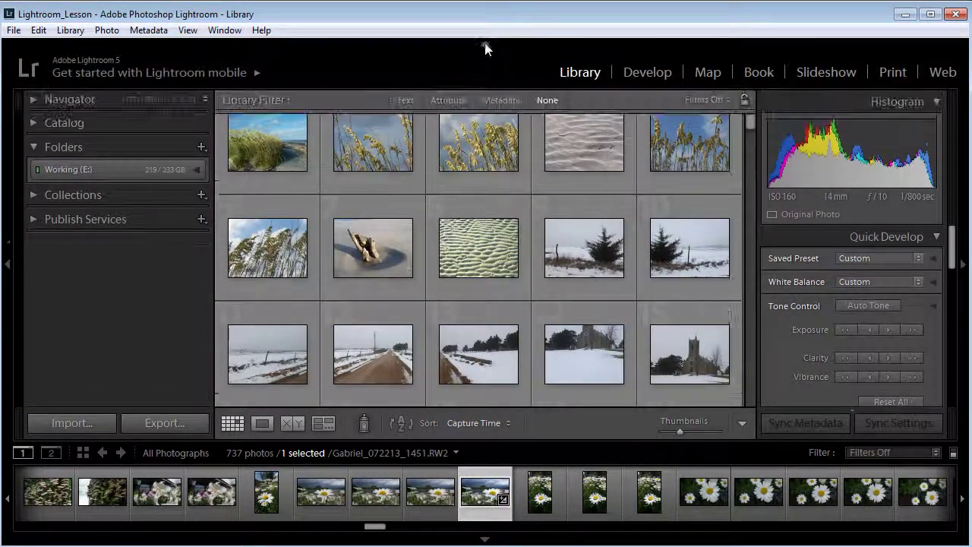
left_click(963, 268)
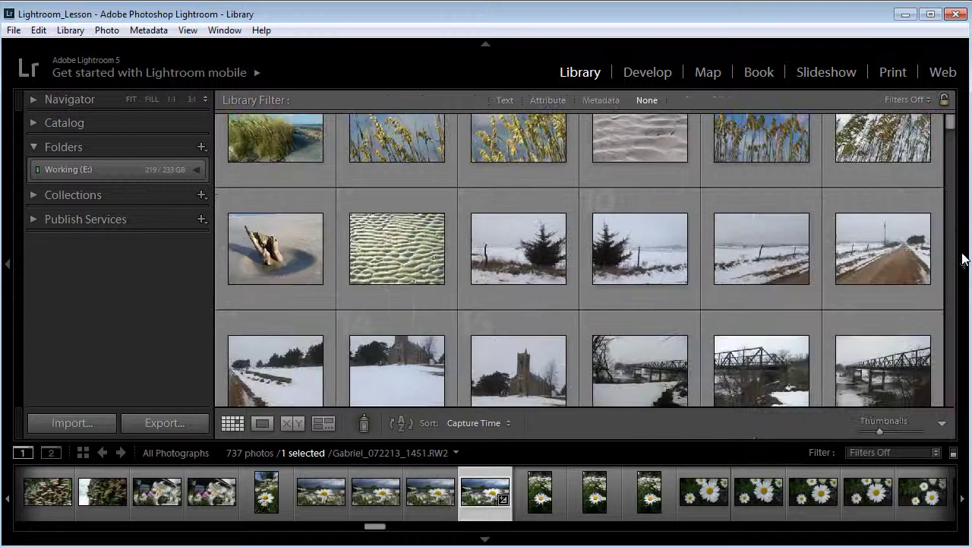
left_click(963, 267)
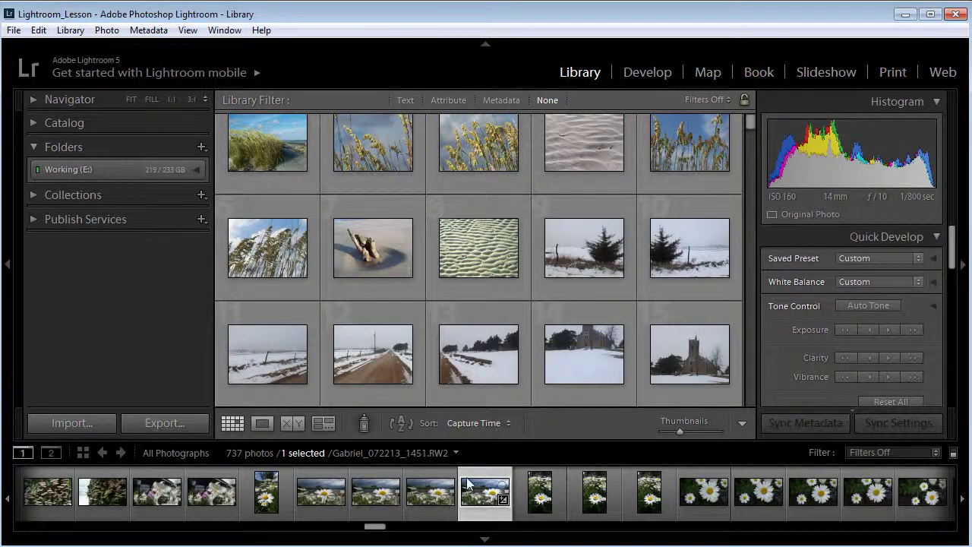
left_click(487, 539)
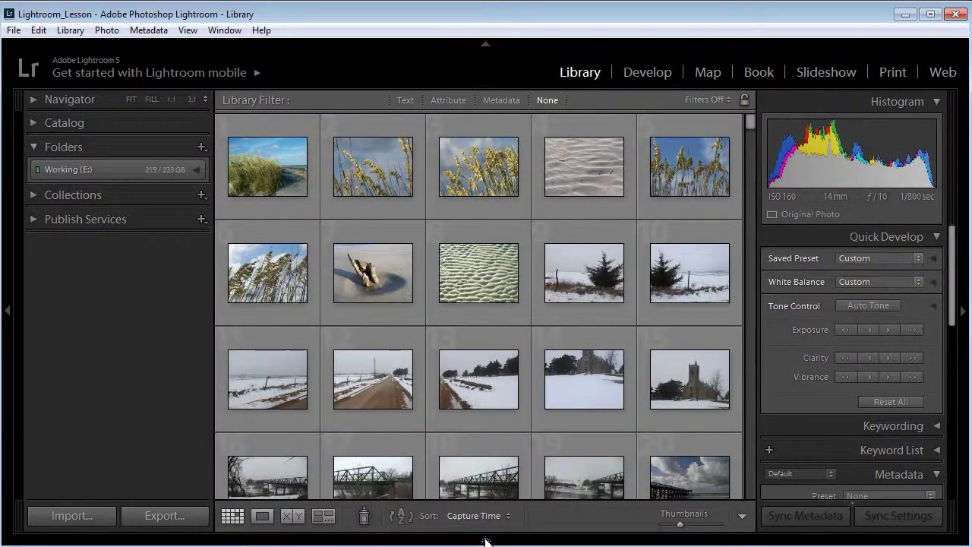
left_click(487, 539)
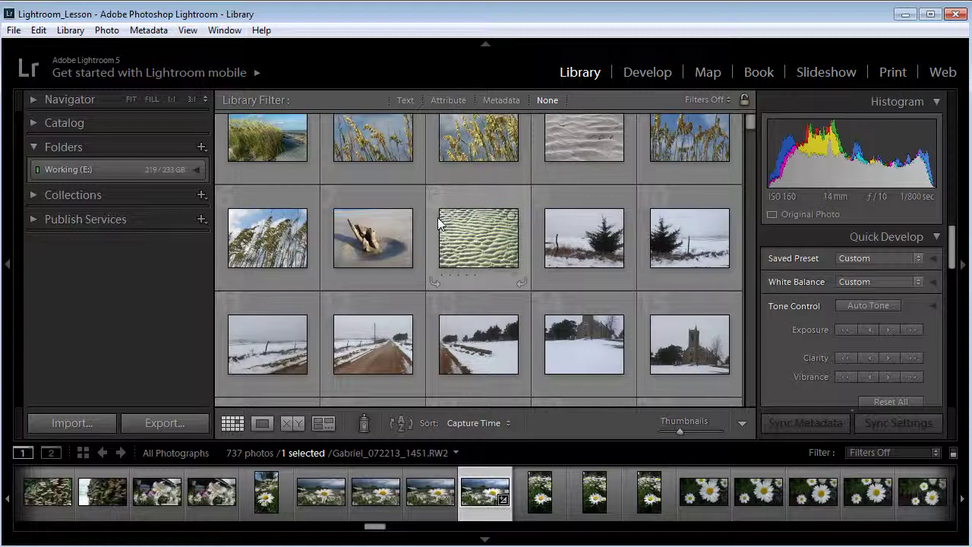
Hide and restore the side panels with Tab, then every panel with Shift+Tab
key("Tab")
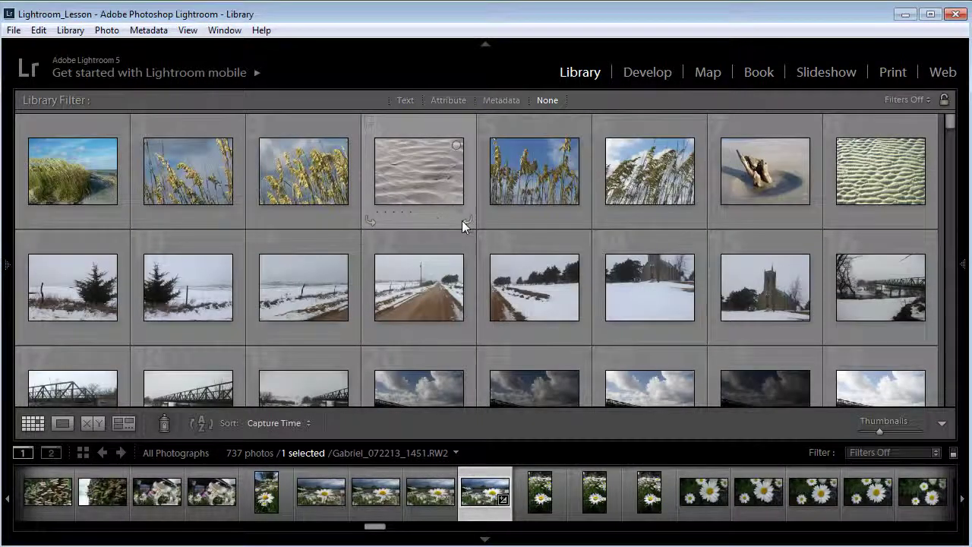
key("Tab")
key("Tab")
key("Tab")
key("Tab")
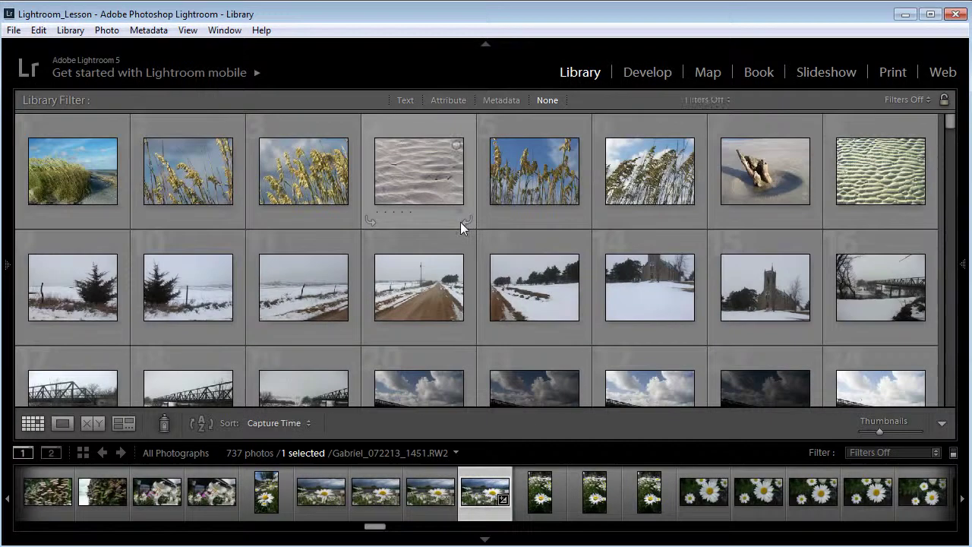
key("Tab")
key("shift+Tab")
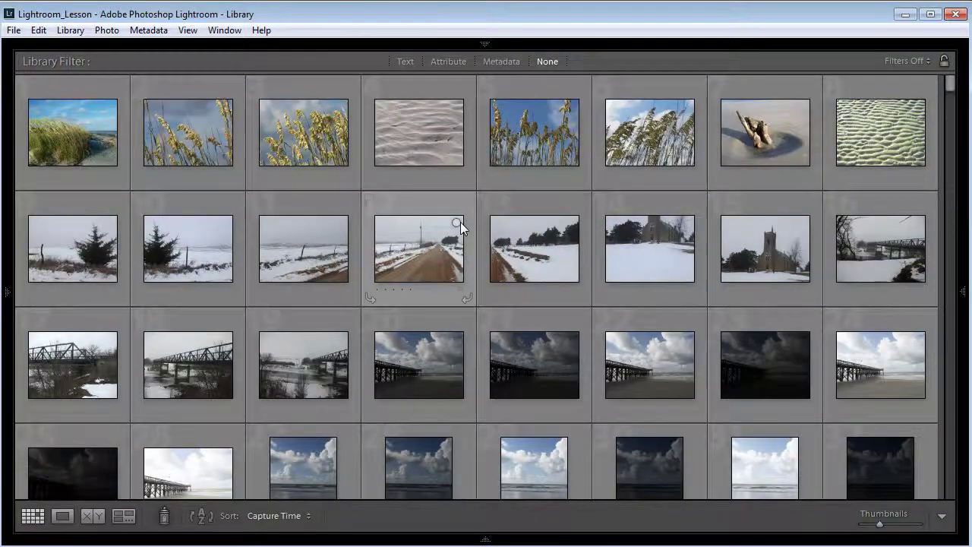
key("shift+Tab")
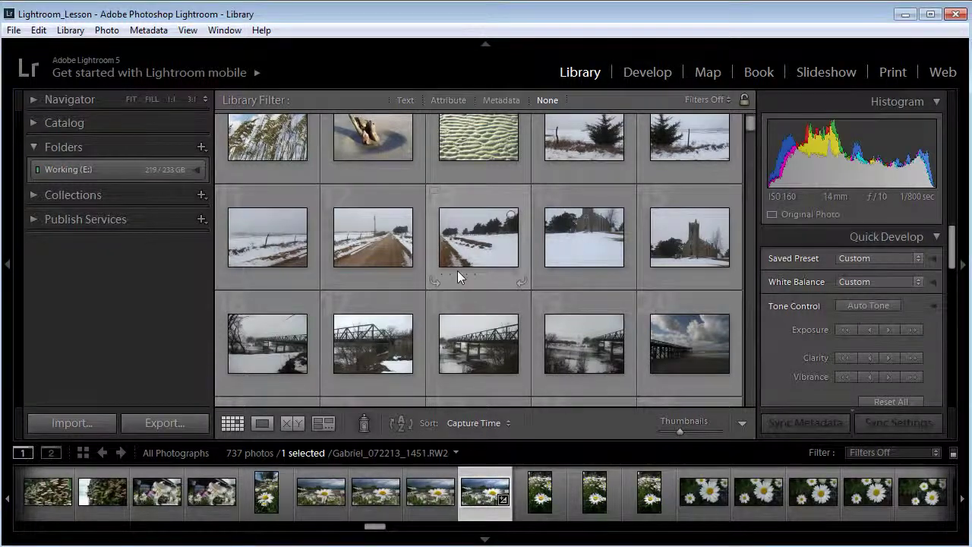
Dim the interface, then select the snowy road through bridge photos with snowy trees active
key("l")
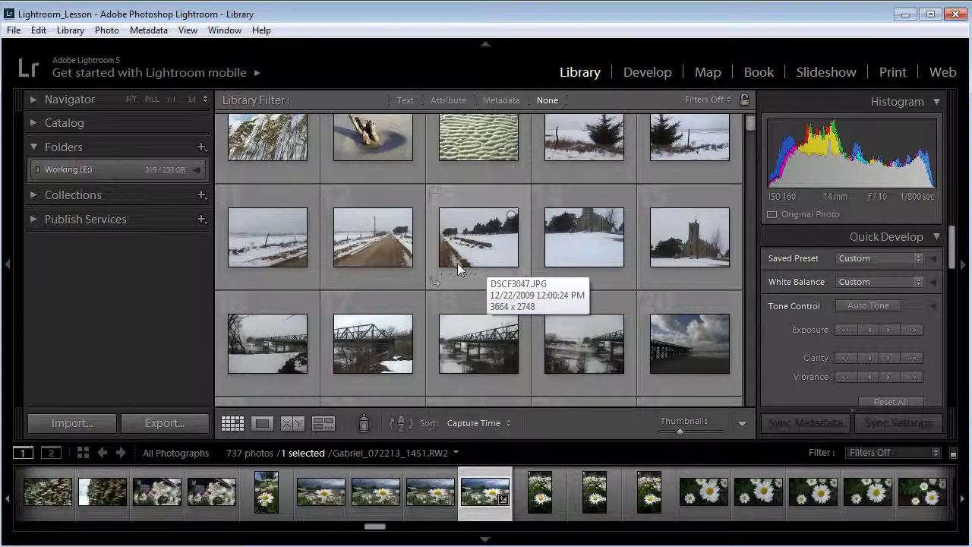
left_click(372, 283)
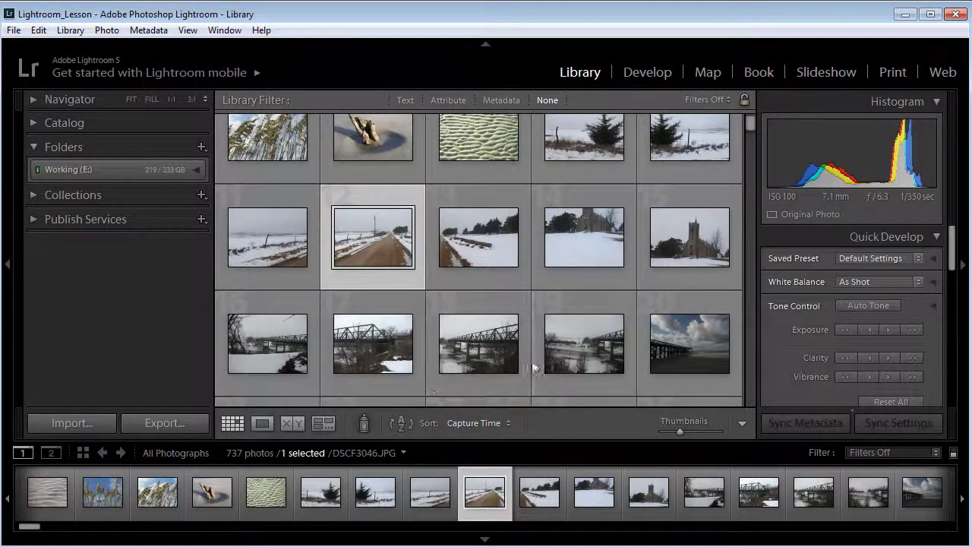
left_click(594, 389, "shift")
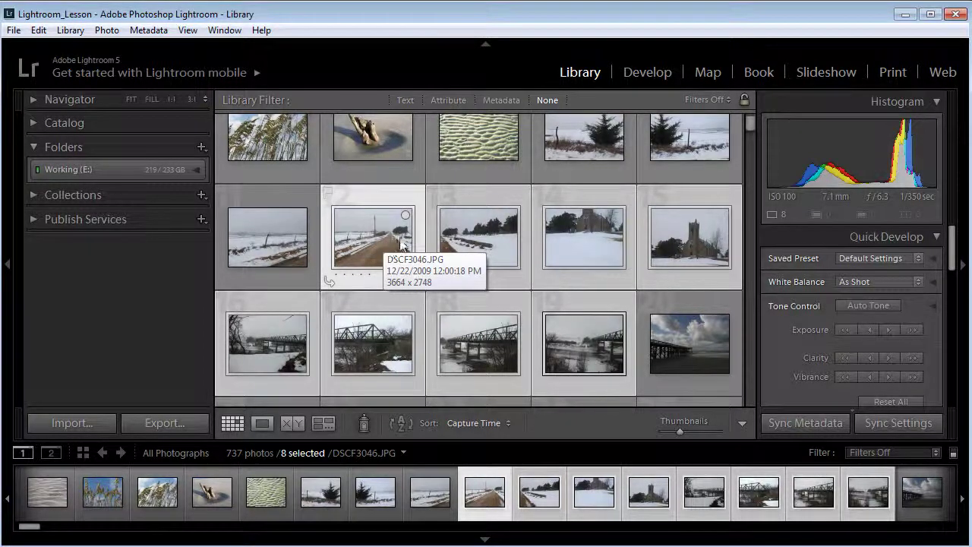
left_click(472, 230)
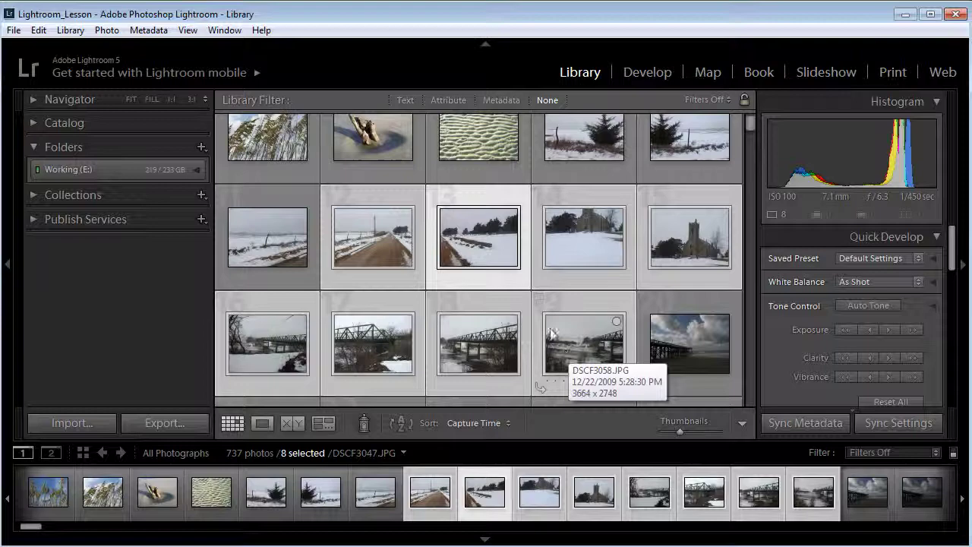
Open the snowy trees photo DSCF3047 in Develop and apply a Black & White conversion
left_click(642, 74)
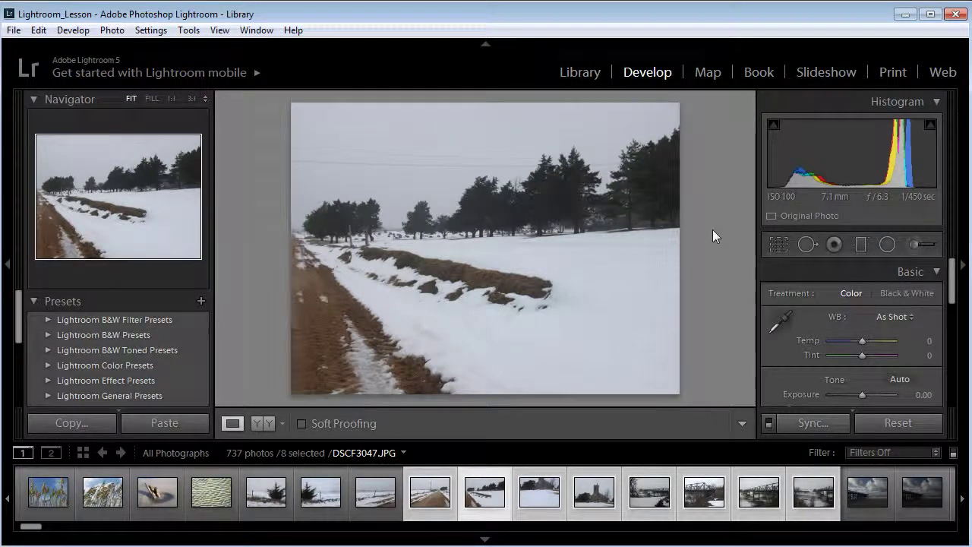
left_click(909, 292)
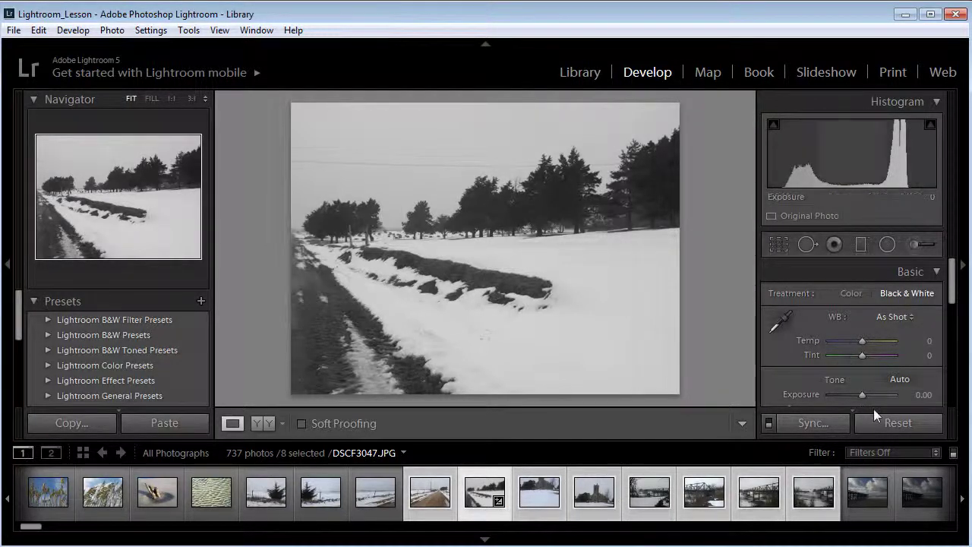
Return to the Library grid and trial-select the pier and two snowy photos
left_click(580, 72)
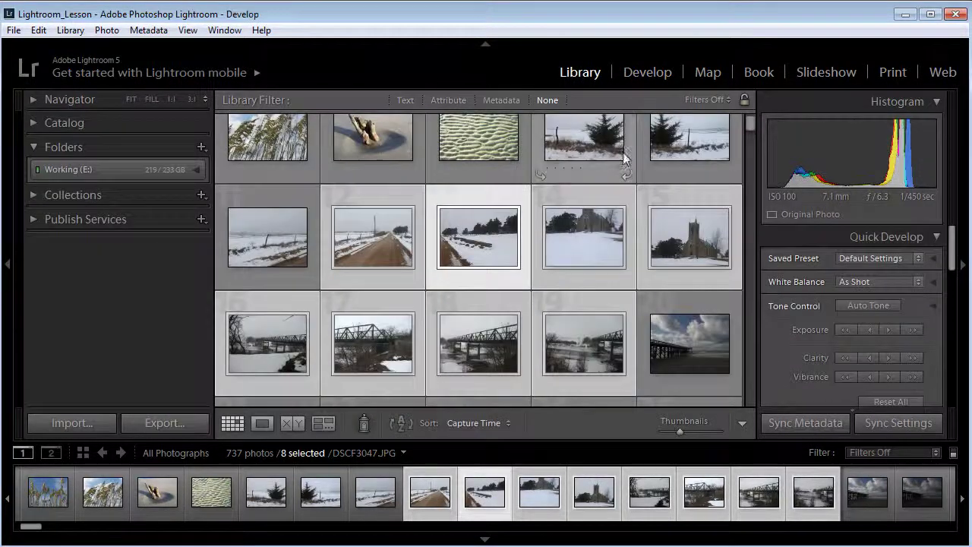
left_click(681, 307)
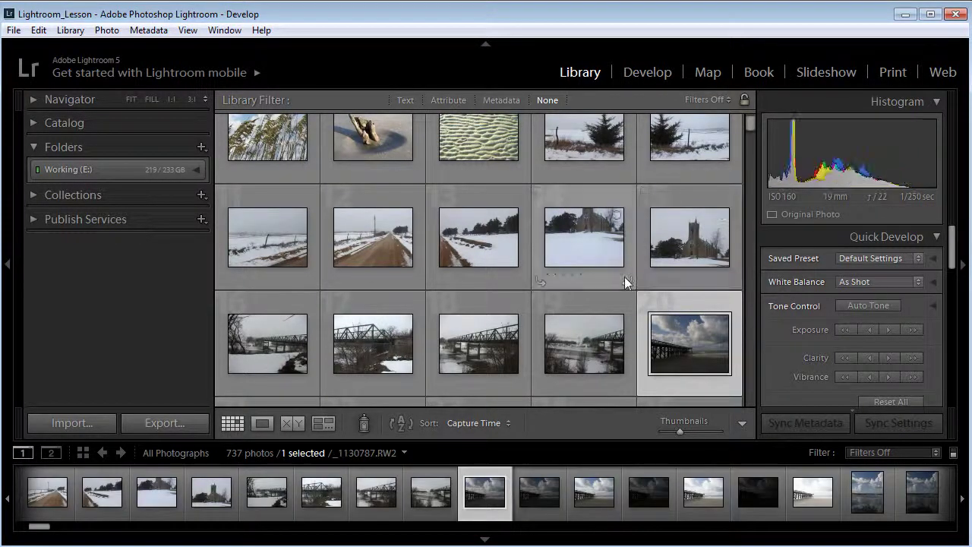
left_click(495, 196, "ctrl")
left_click(380, 194, "ctrl")
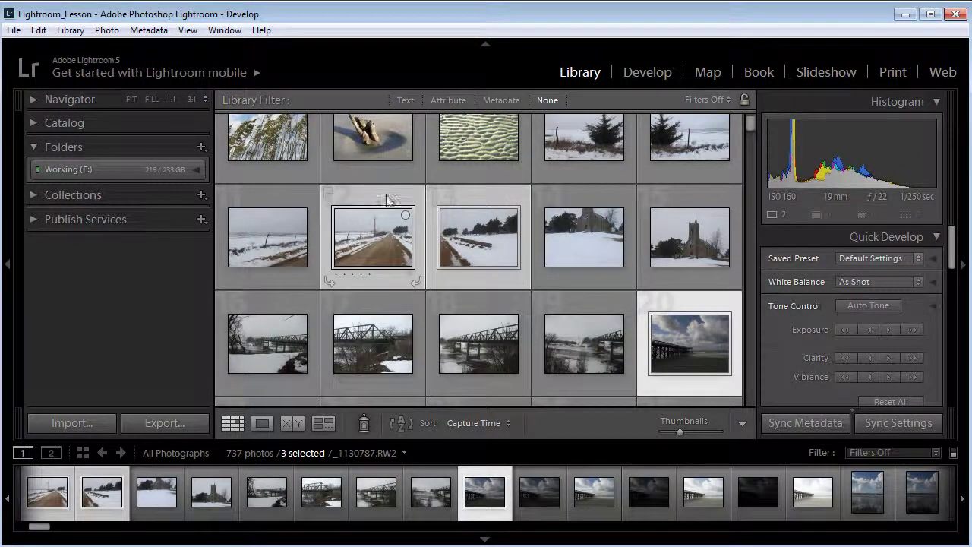
left_click(481, 243, "ctrl")
left_click(389, 237, "ctrl")
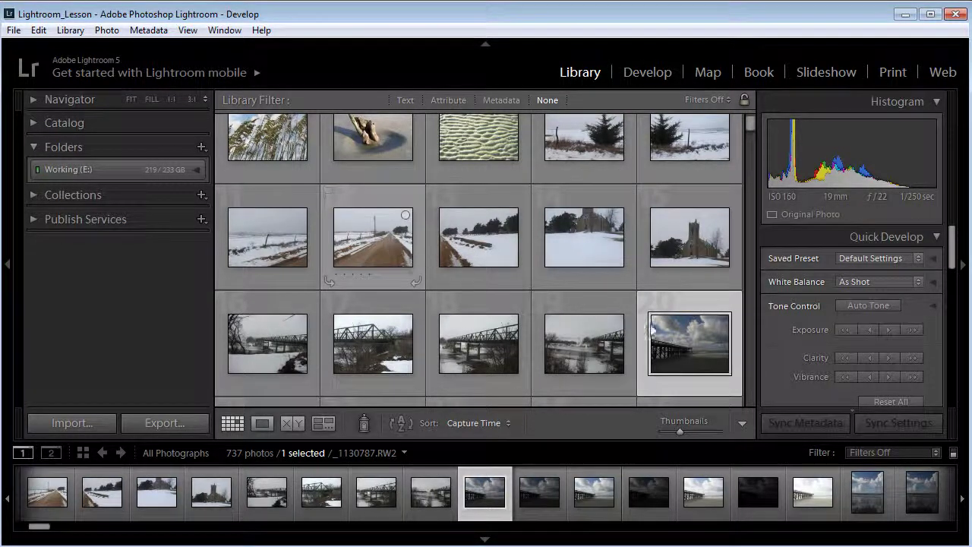
Reselect the pier, snowy trees and snowy road photos, then expand the Navigator preview
left_click(693, 342, "ctrl")
left_click(693, 342, "ctrl")
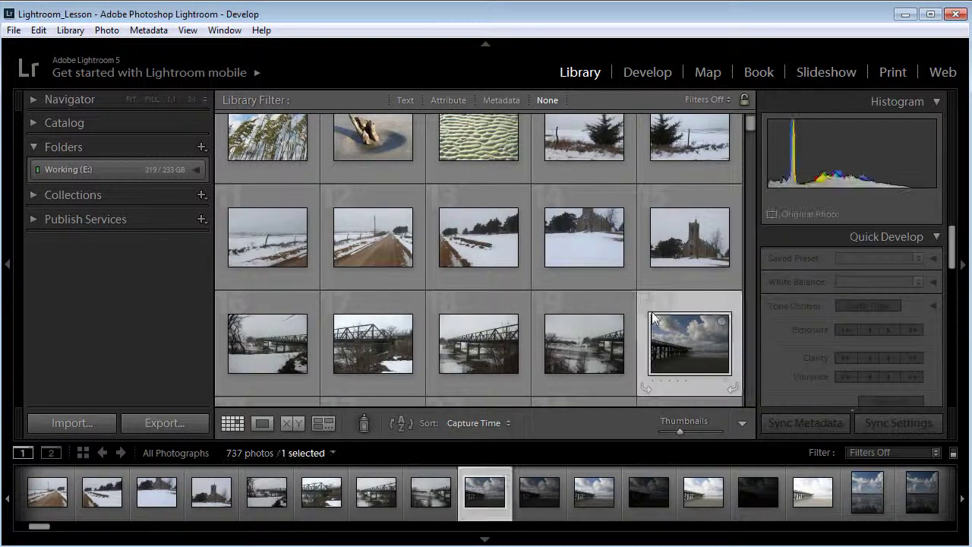
left_click(478, 240, "ctrl")
left_click(382, 238, "ctrl")
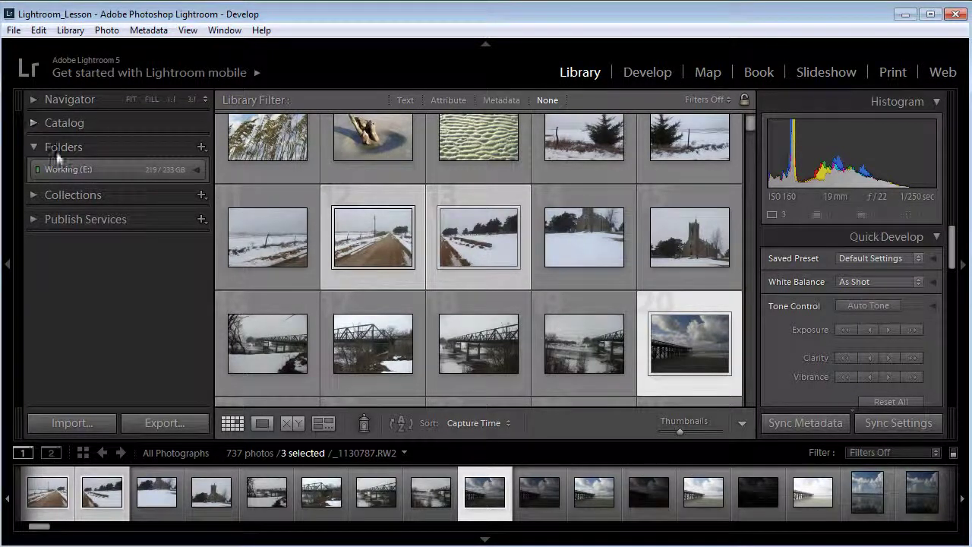
left_click(32, 99)
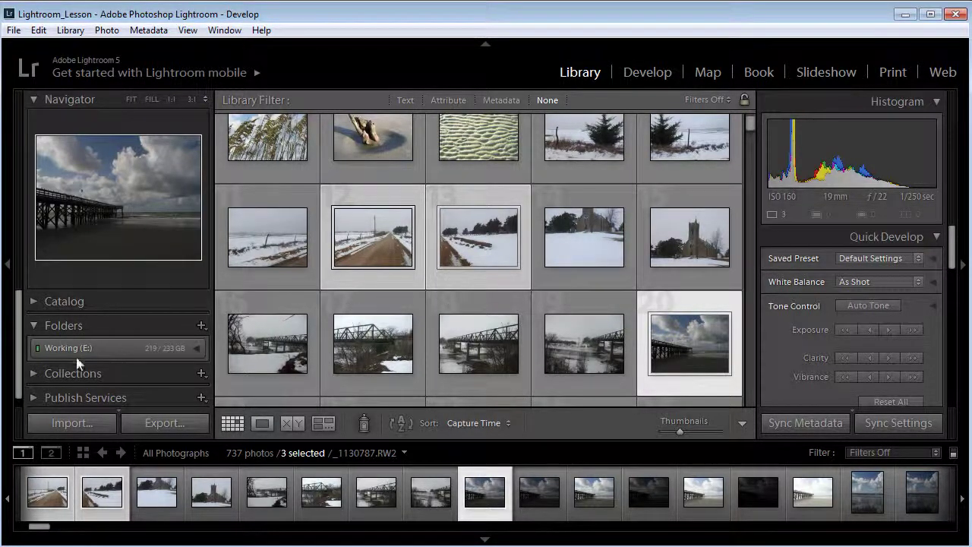
Expand Working (E:) in the Folders panel and open folder 20130612
left_click(34, 302)
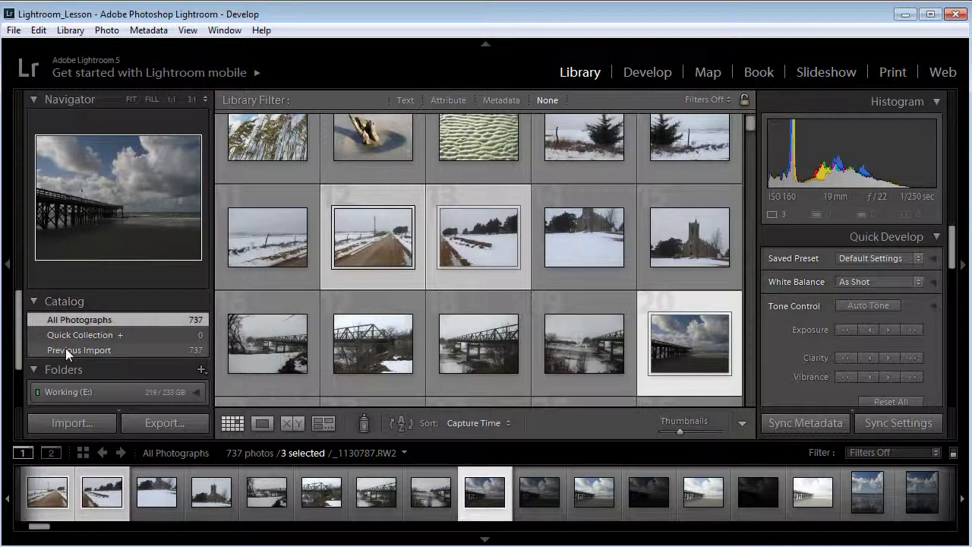
left_click(32, 300)
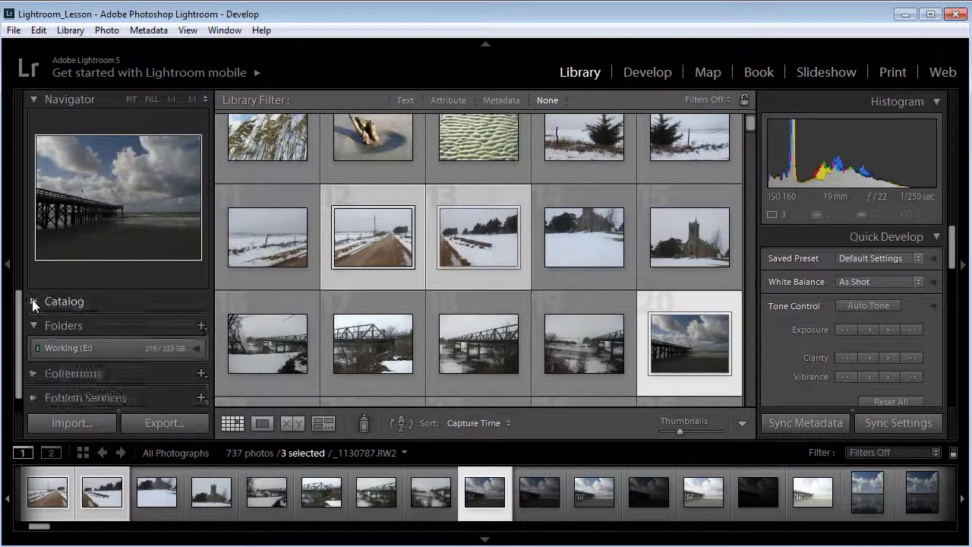
left_click(48, 347)
scroll(96, 340, "down", 3)
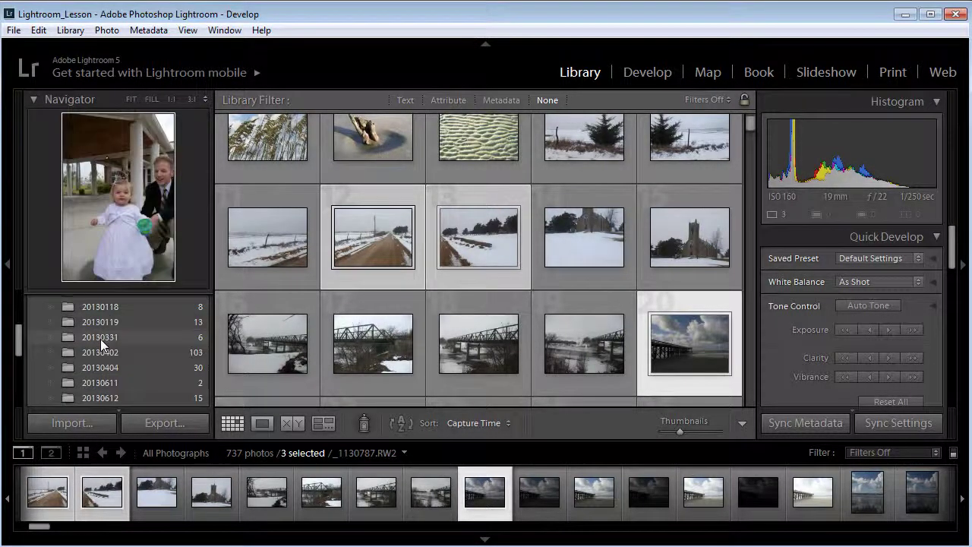
scroll(100, 339, "down", 3)
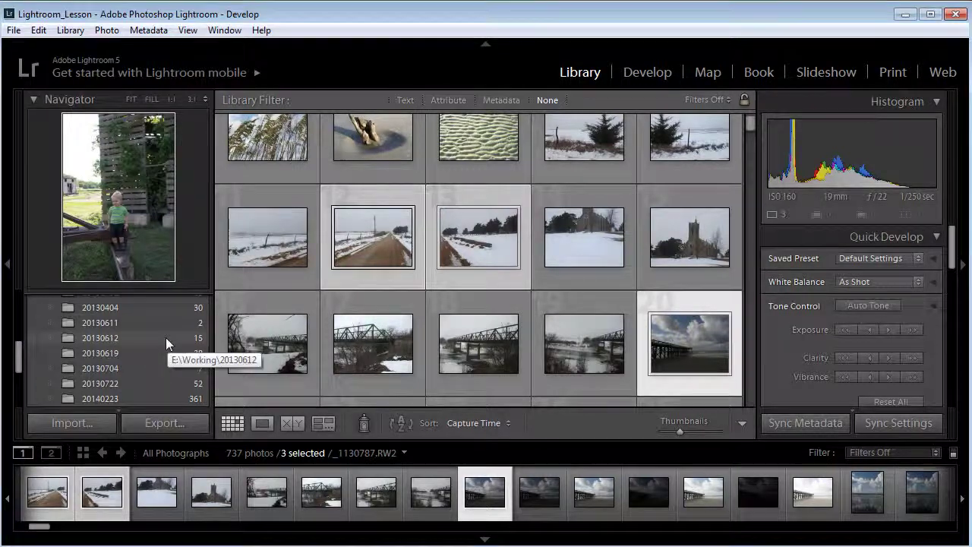
left_click(108, 339)
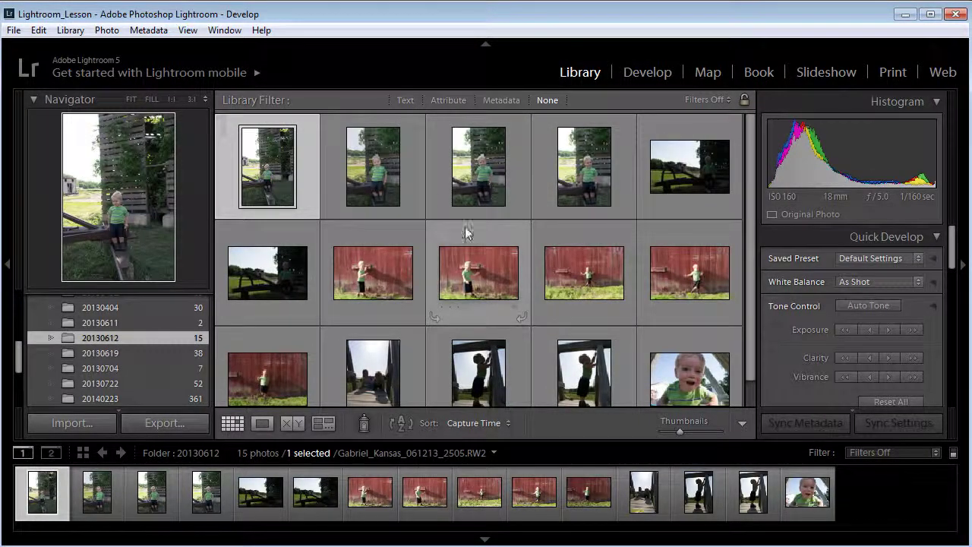
Select the third photo in folder 20130612, the child by the fence
left_click(462, 195)
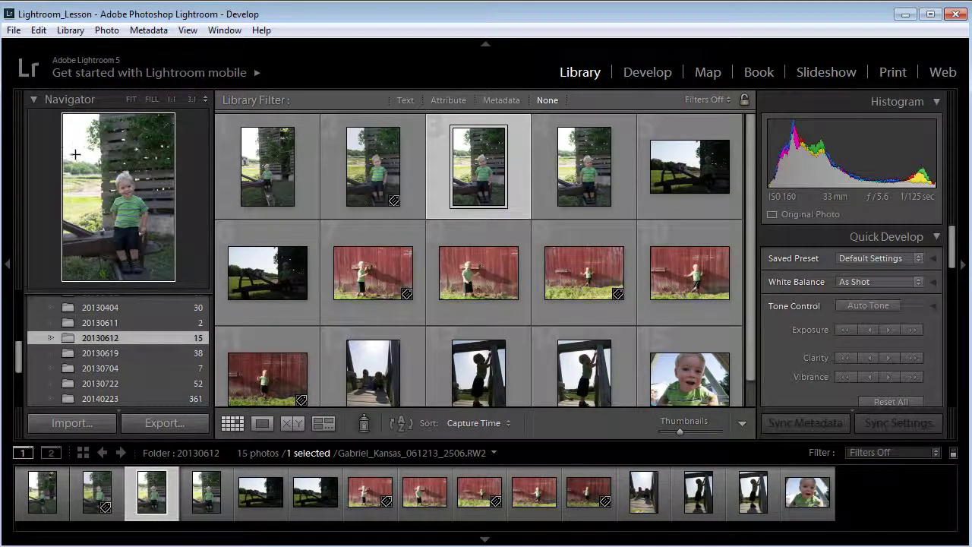
scroll(182, 371, "up", 3)
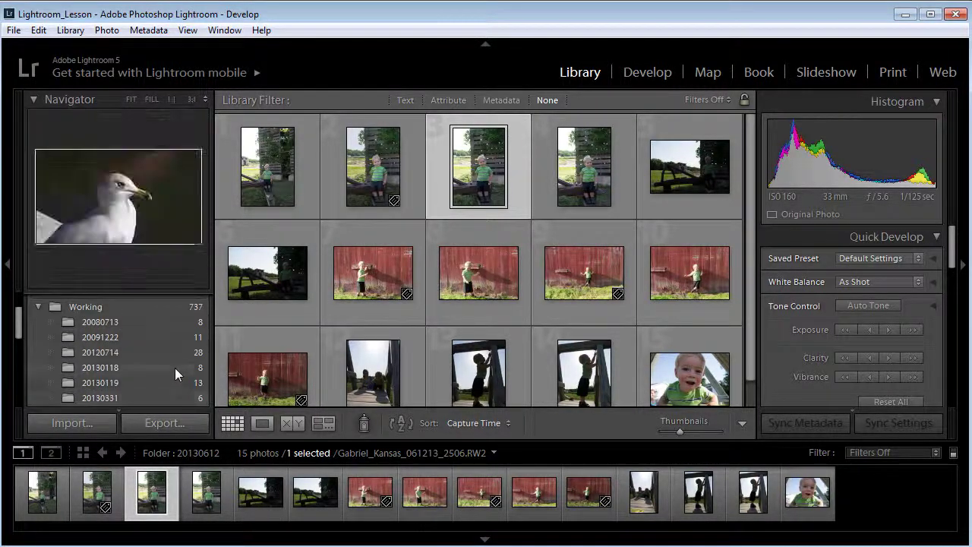
scroll(175, 367, "up", 3)
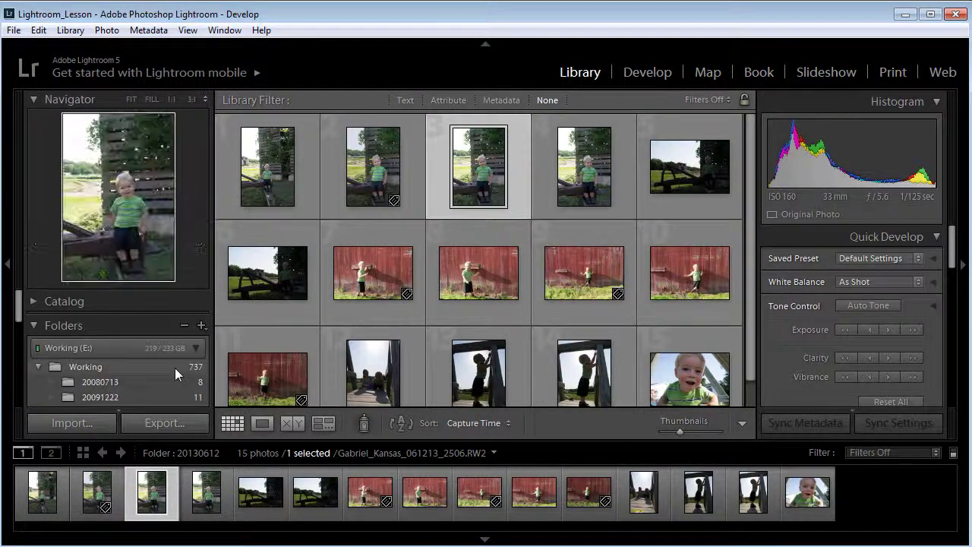
Toggle the Folders panel and expand the Working drive's tree of dated folders
left_click(35, 325)
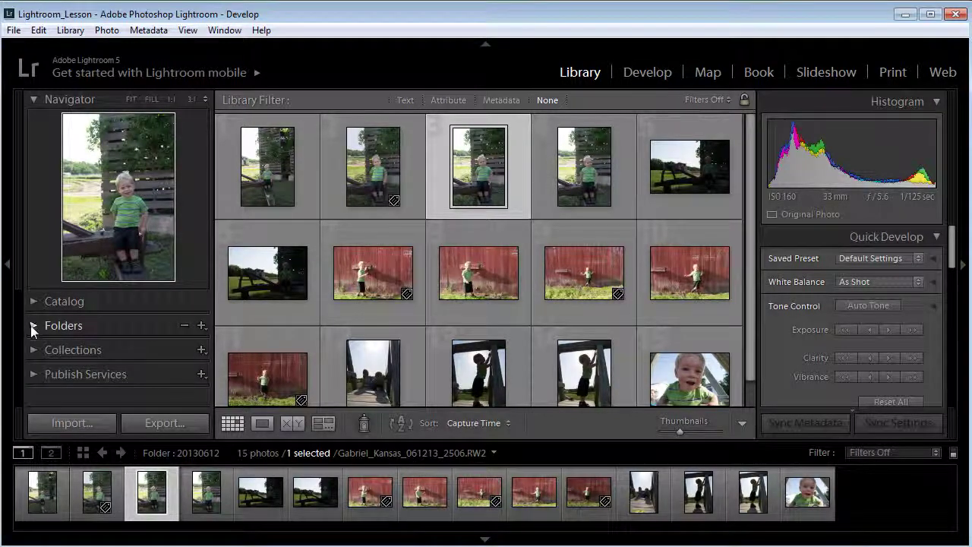
left_click(30, 325)
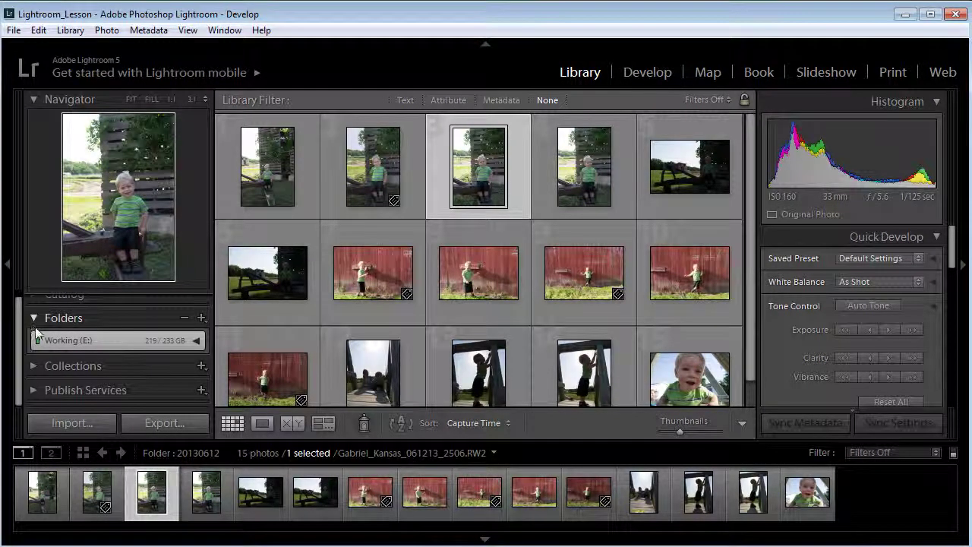
left_click(35, 324)
left_click(35, 322)
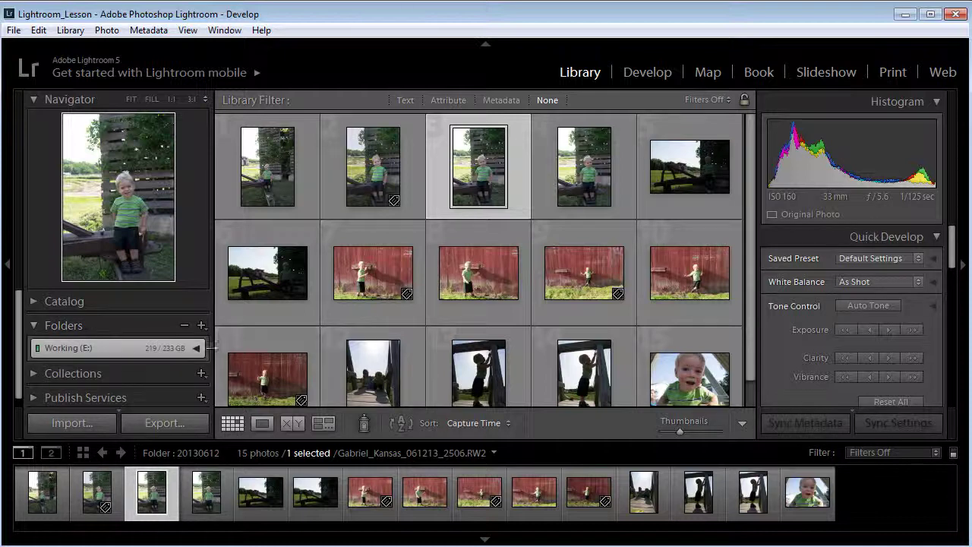
left_click(195, 348)
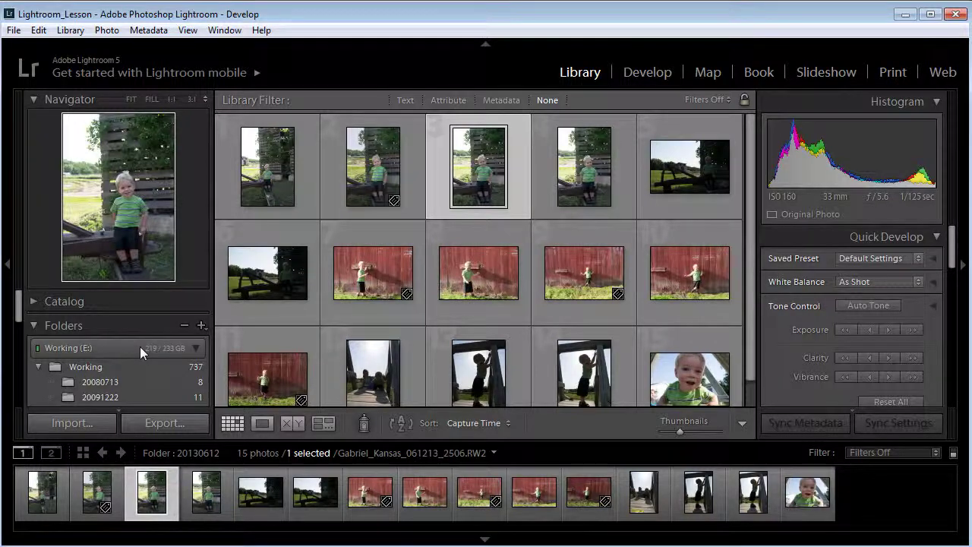
mouse_move(140, 346)
scroll(152, 381, "down", 2)
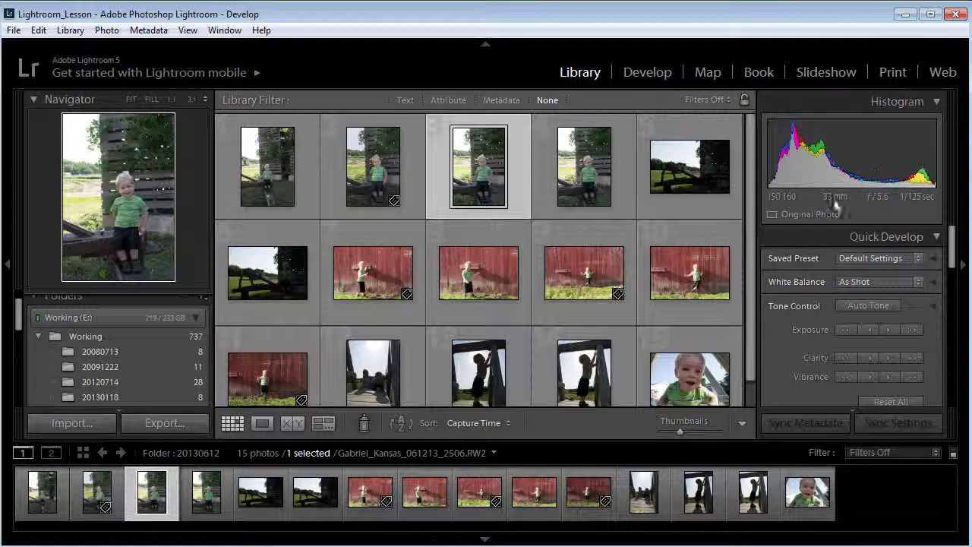
mouse_move(790, 215)
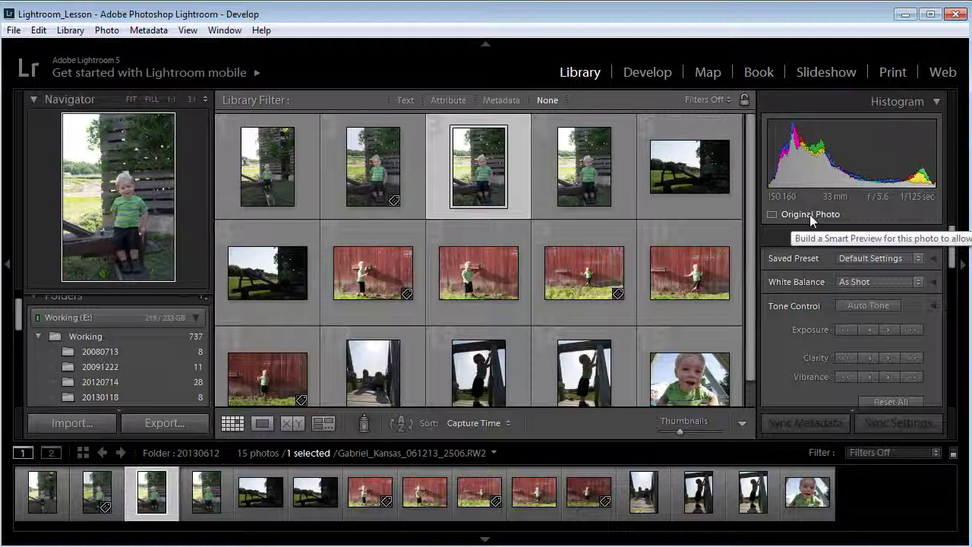
left_click(810, 214)
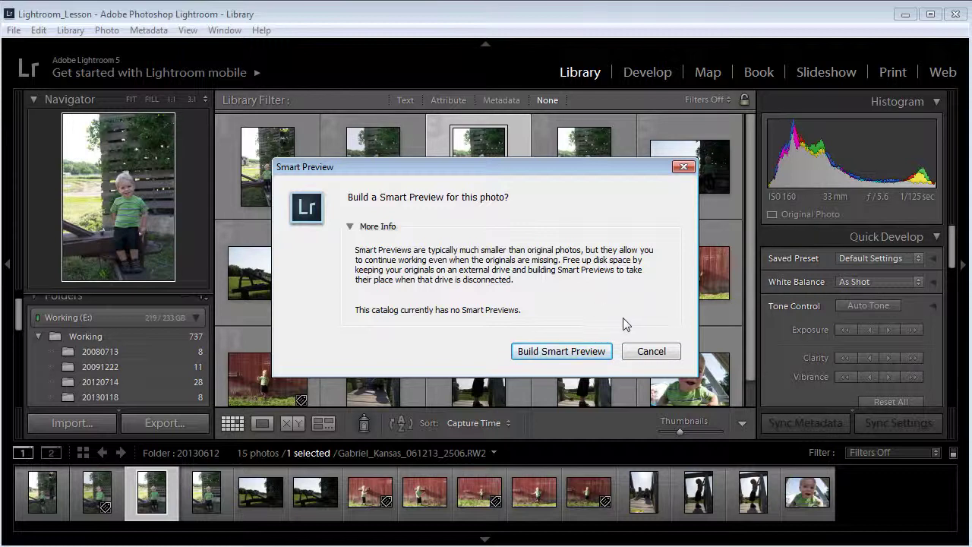
left_click(658, 351)
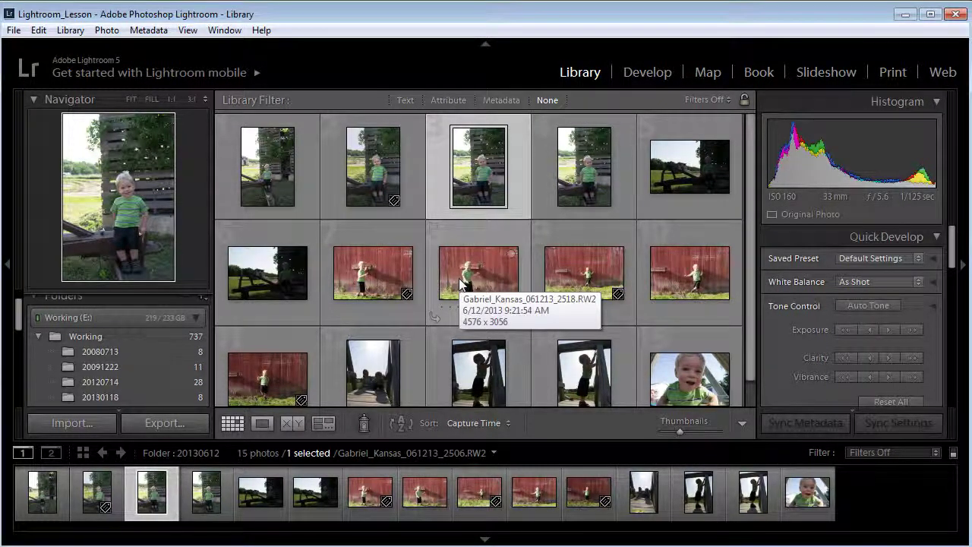
Browse the dark farm-machine shots in Loupe view, then open two in Compare view
left_click(265, 429)
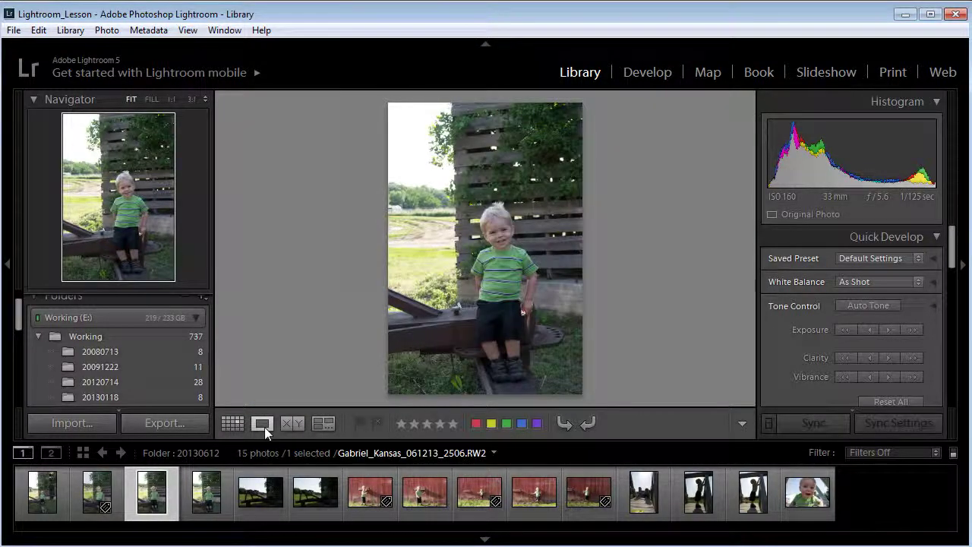
left_click(222, 494)
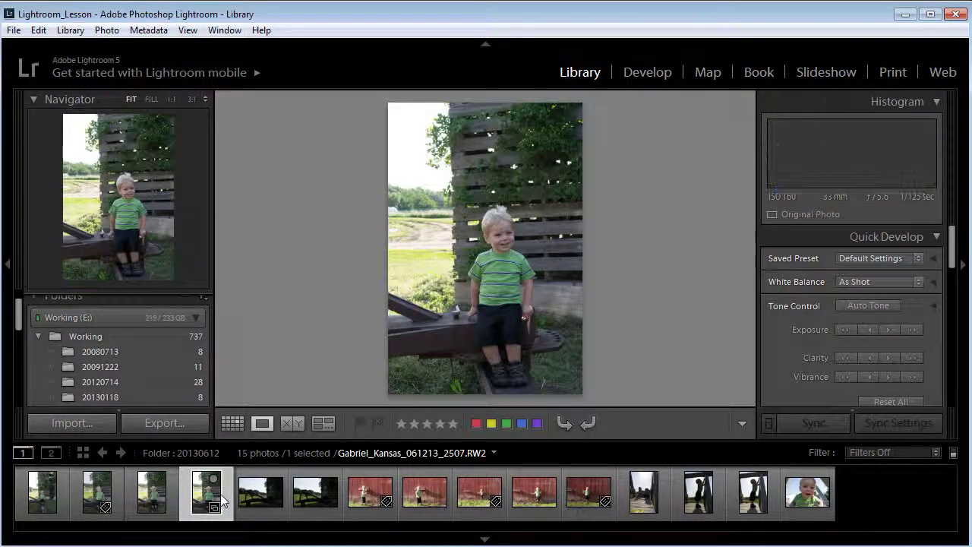
left_click(282, 506)
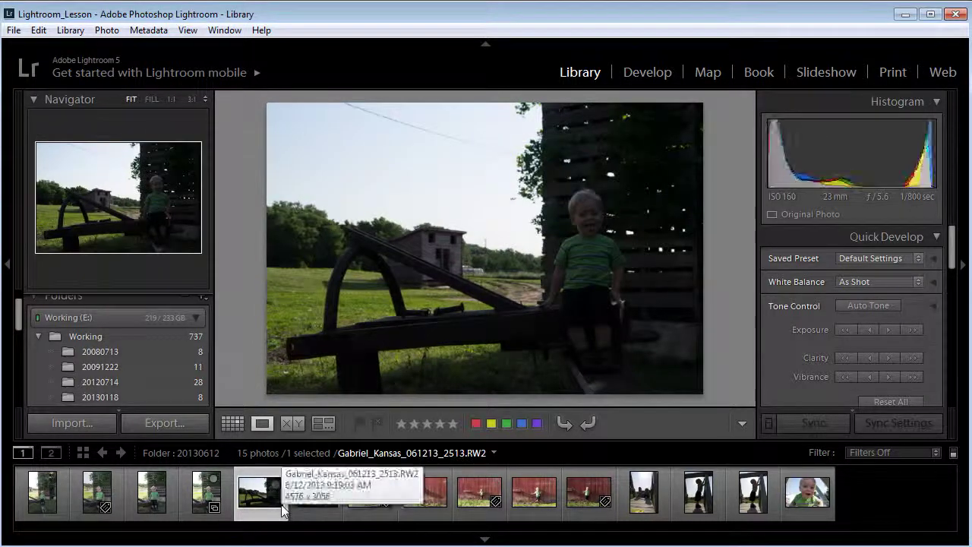
left_click(333, 506)
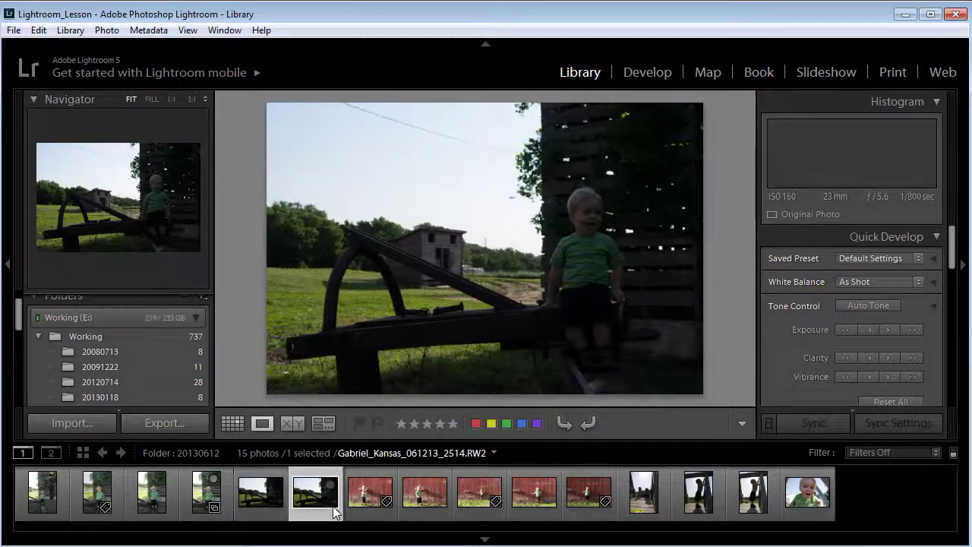
left_click(266, 504)
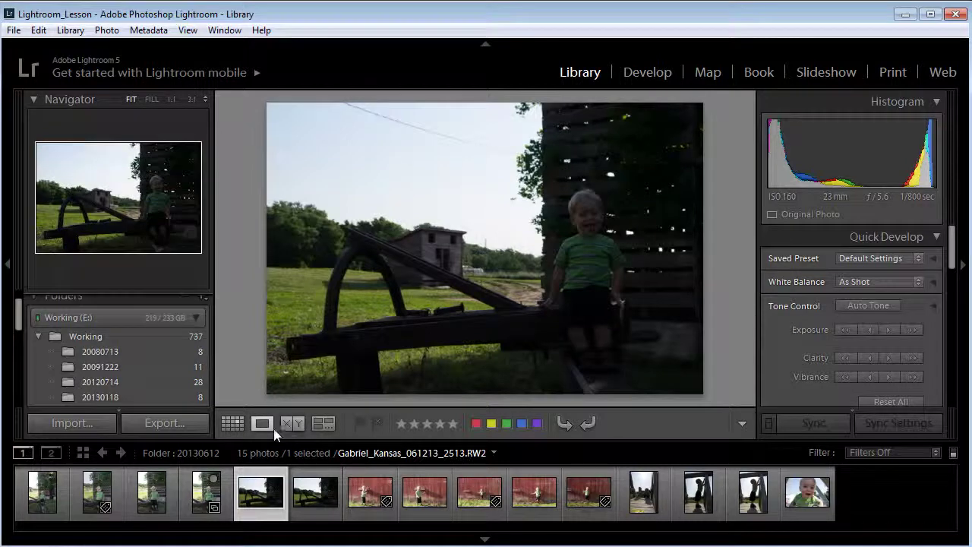
left_click(231, 423)
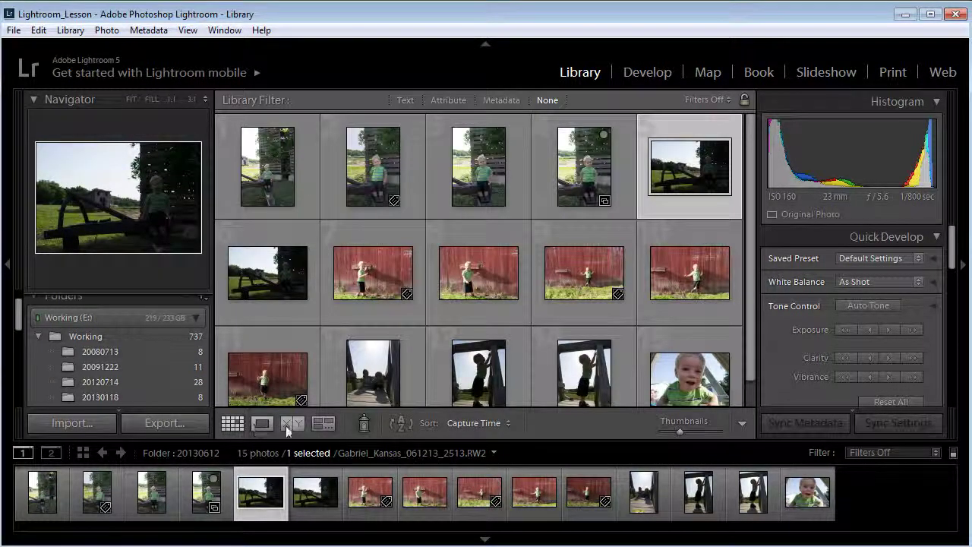
left_click(287, 425)
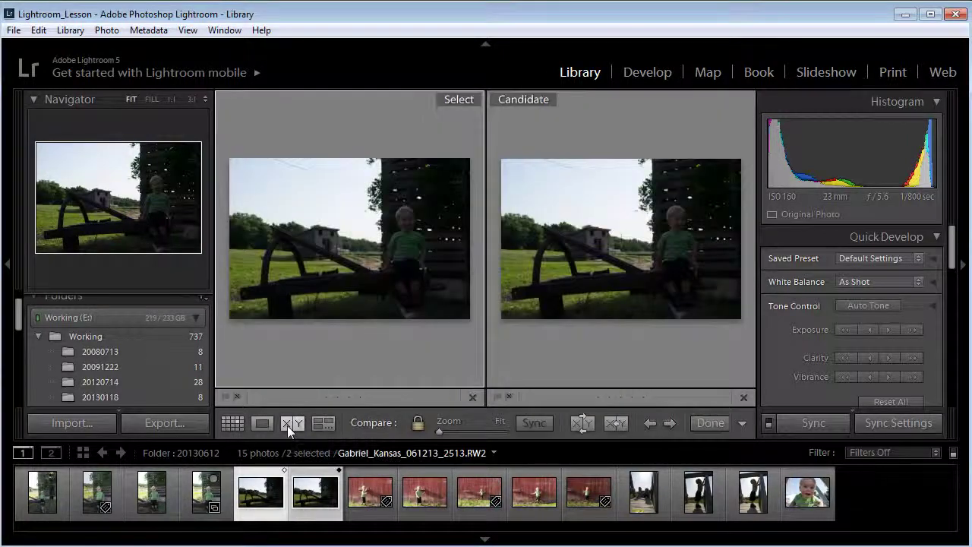
Try several red-barn thumbnails as comparison photos and swap the Select and Candidate
left_click(362, 492)
left_click(425, 492)
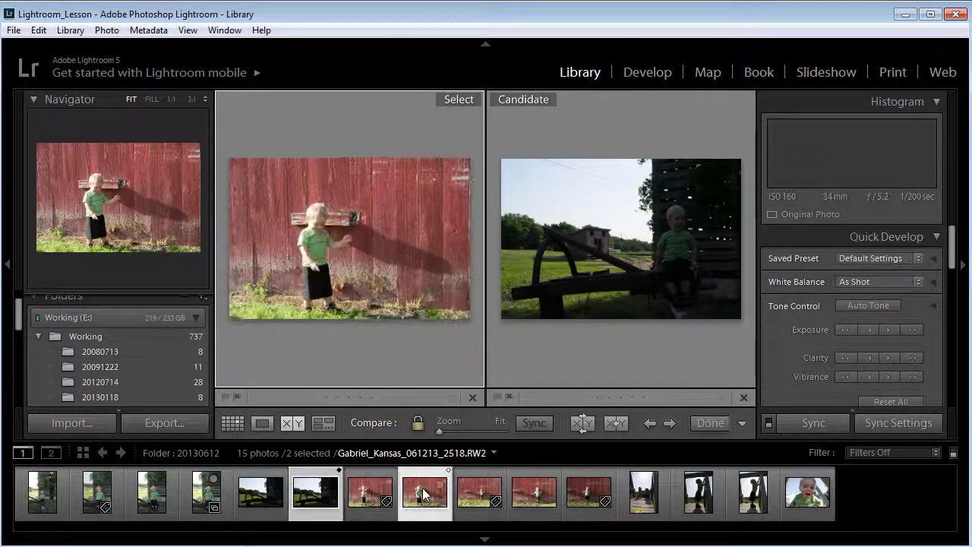
left_click(483, 492)
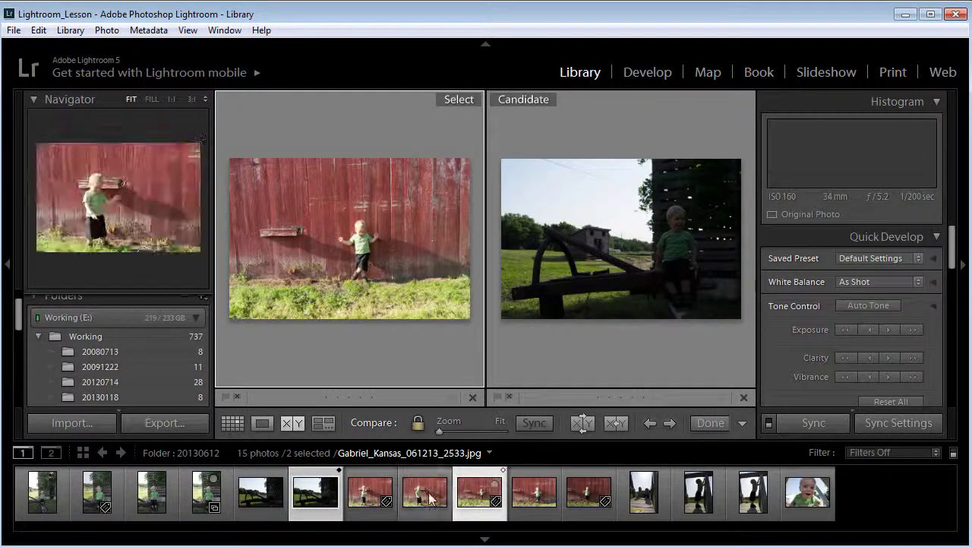
left_click(429, 494)
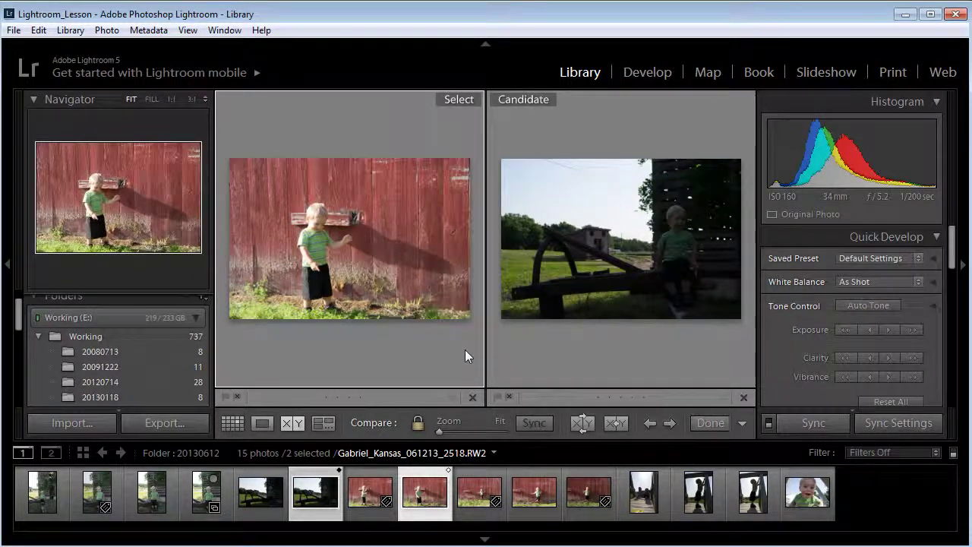
left_click(372, 486)
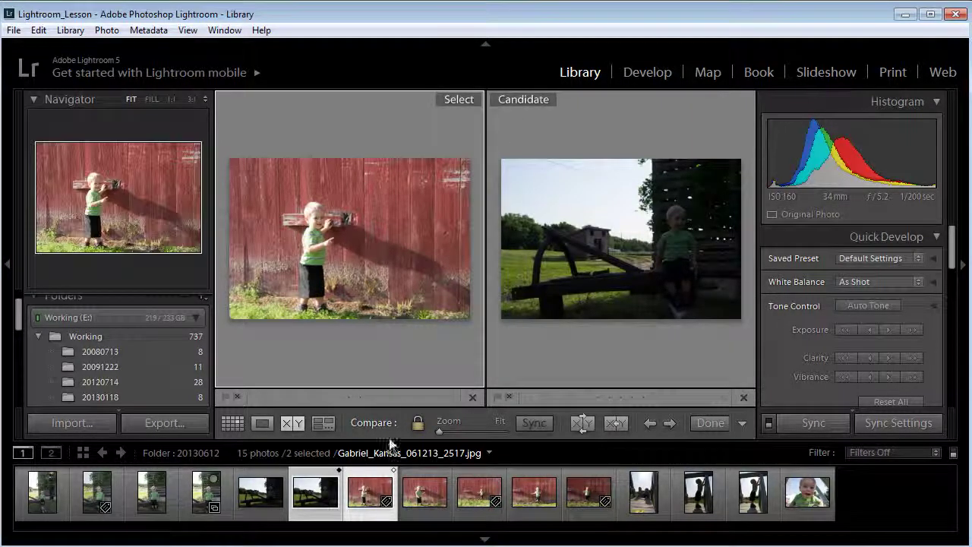
left_click(337, 473)
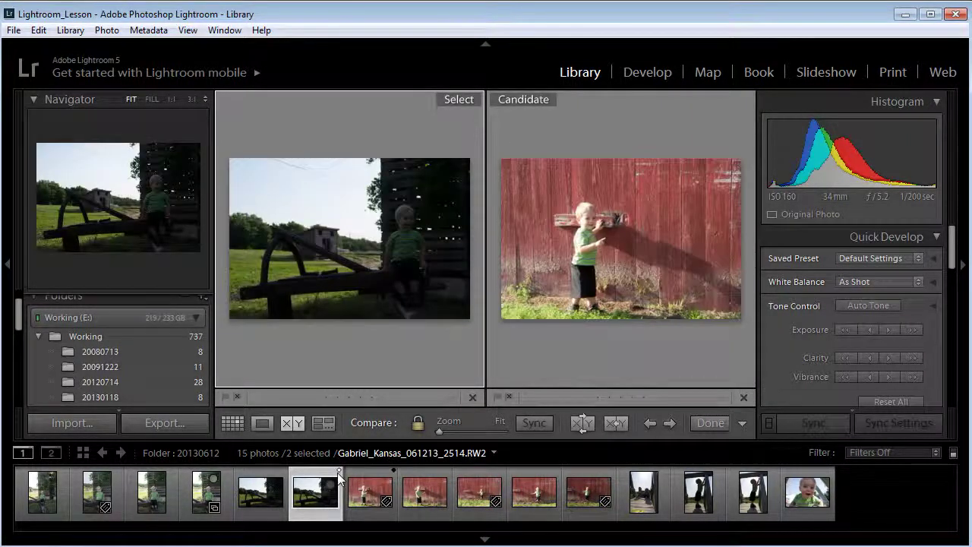
Pair the boy touching the fence board as Select against him stepping away as Candidate
left_click(377, 492)
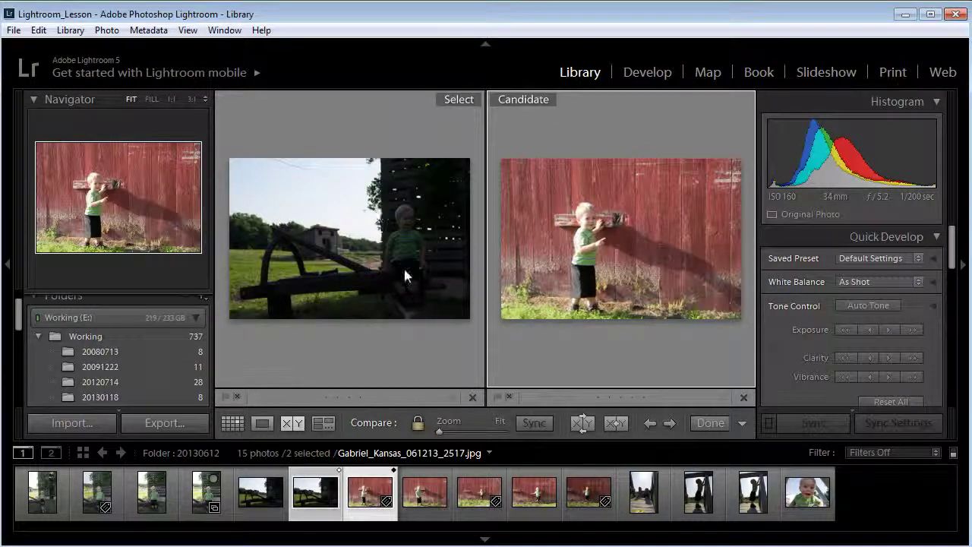
left_click(582, 422)
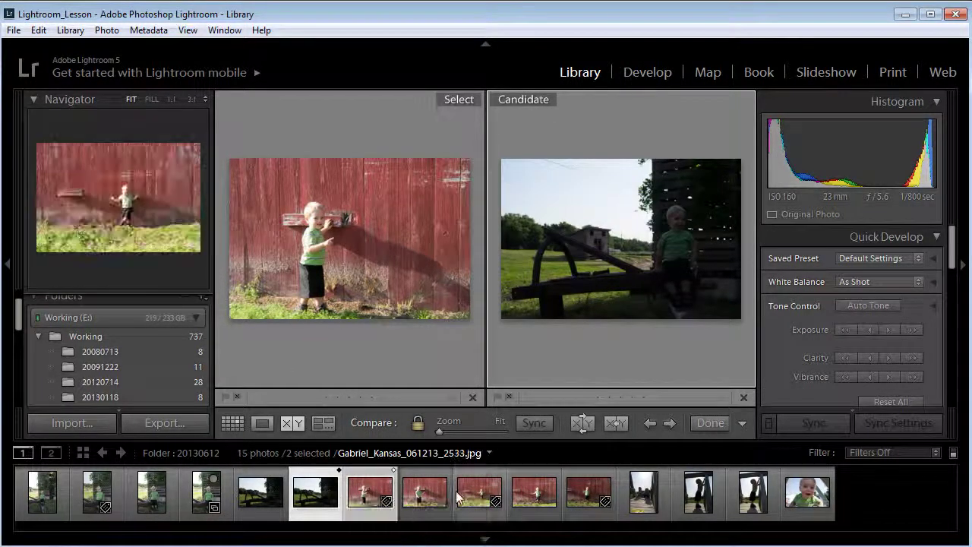
left_click(435, 497)
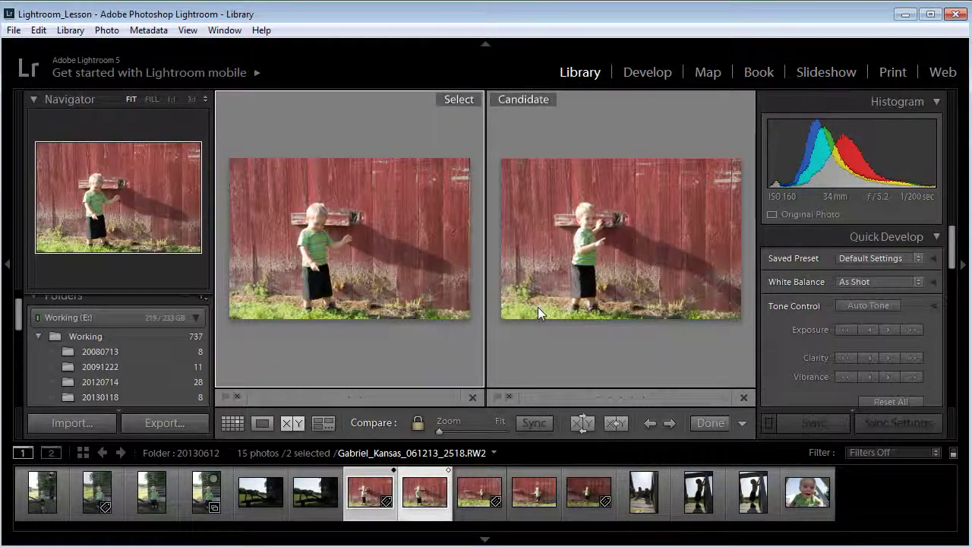
left_click(367, 484)
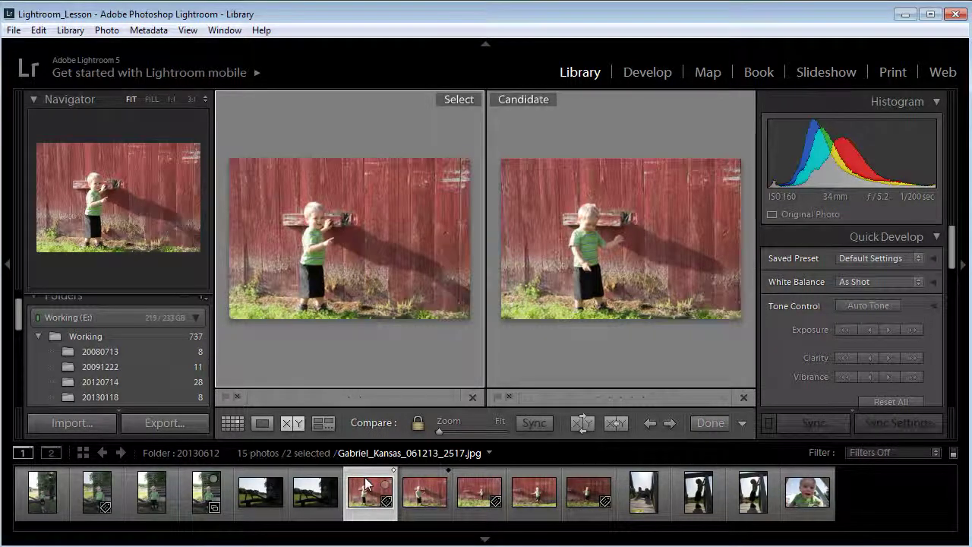
left_click(427, 498)
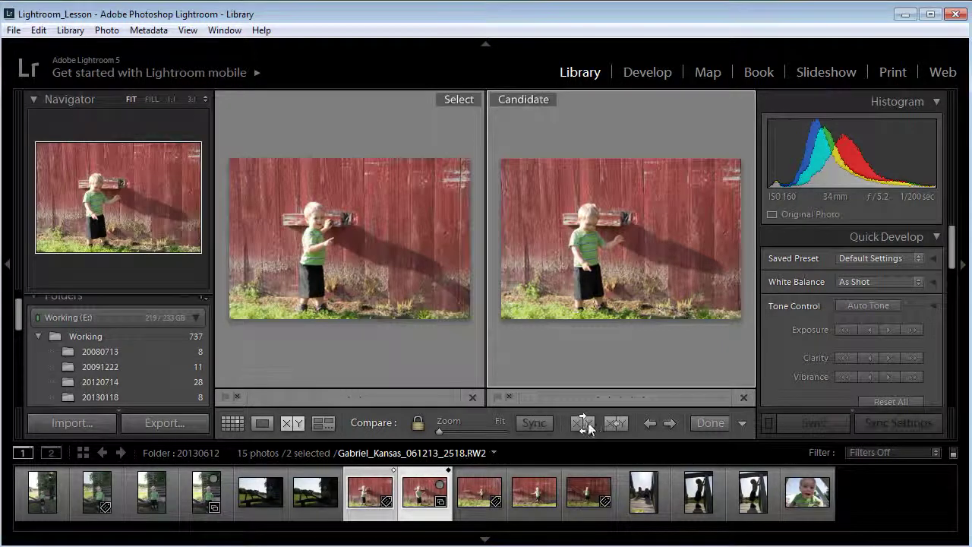
Cycle red-barn pairs with Swap and Make Select, then flag the arms-outstretched shot as Pick
left_click(582, 423)
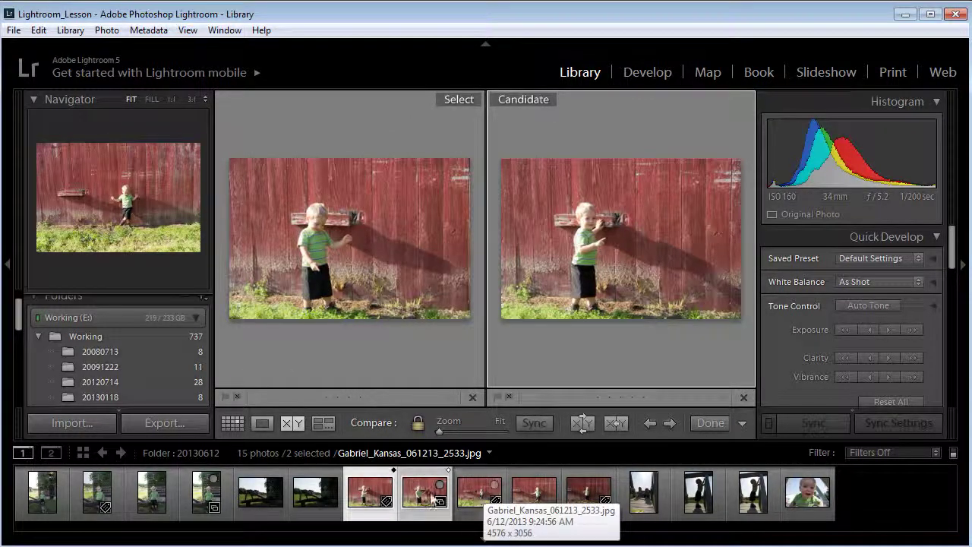
left_click(471, 505)
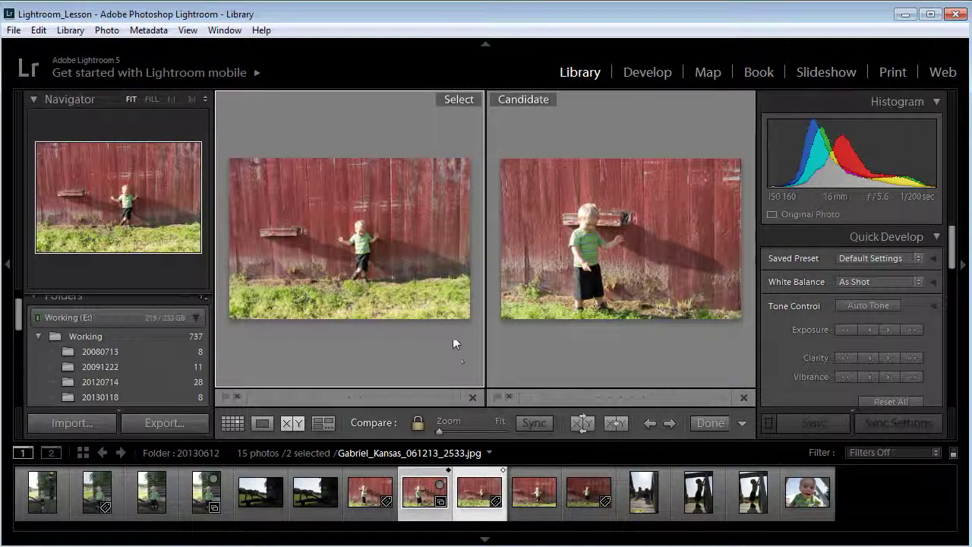
left_click(614, 426)
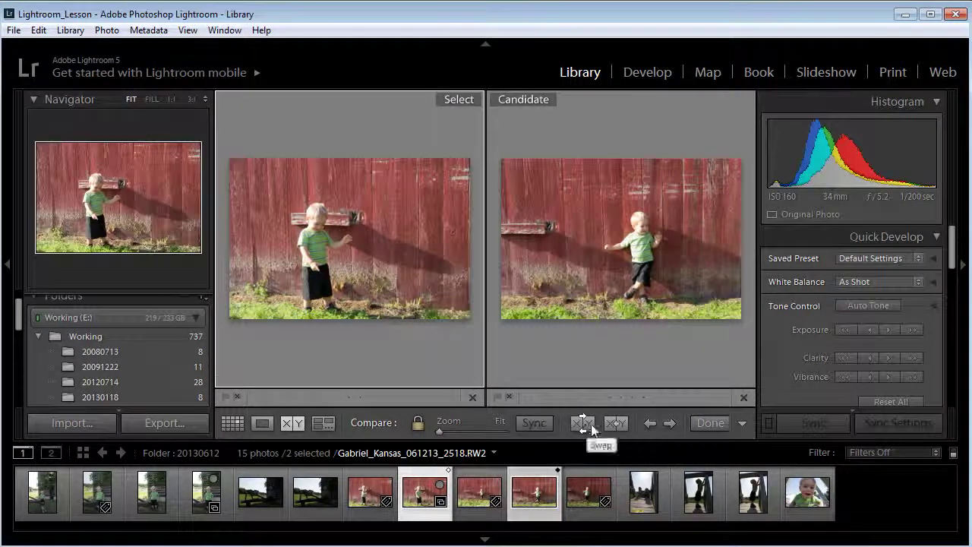
left_click(615, 422)
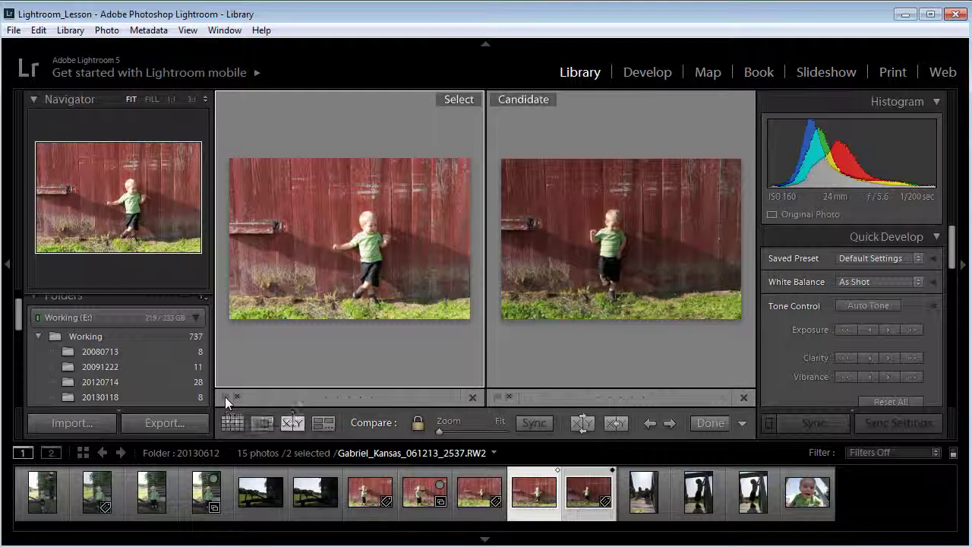
left_click(225, 395)
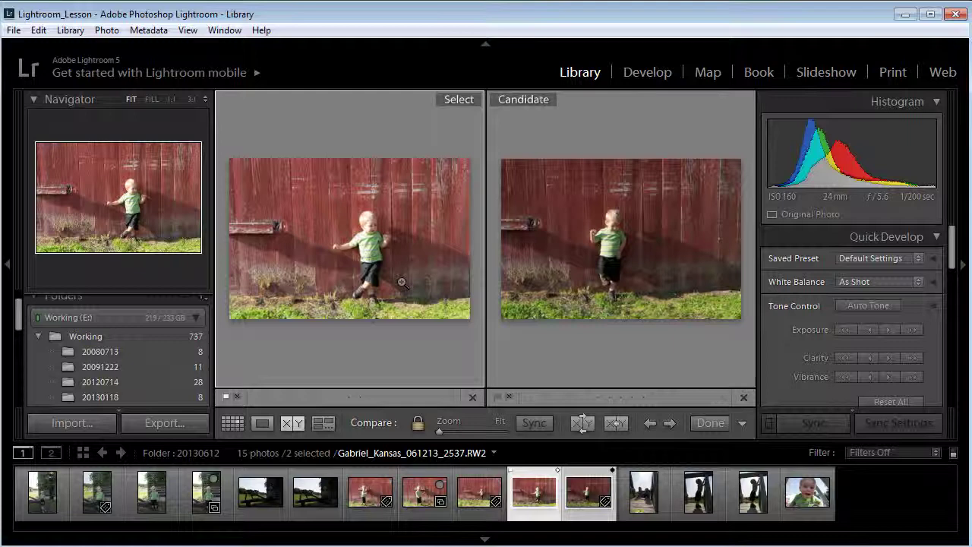
Back in the grid, flag the photo as a Pick and sort the grid by Rating
left_click(232, 423)
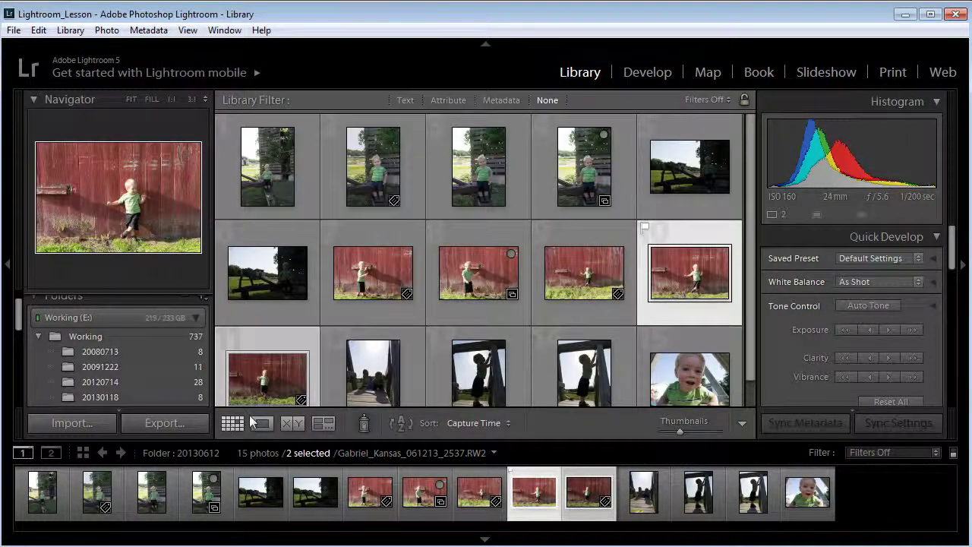
left_click(644, 227)
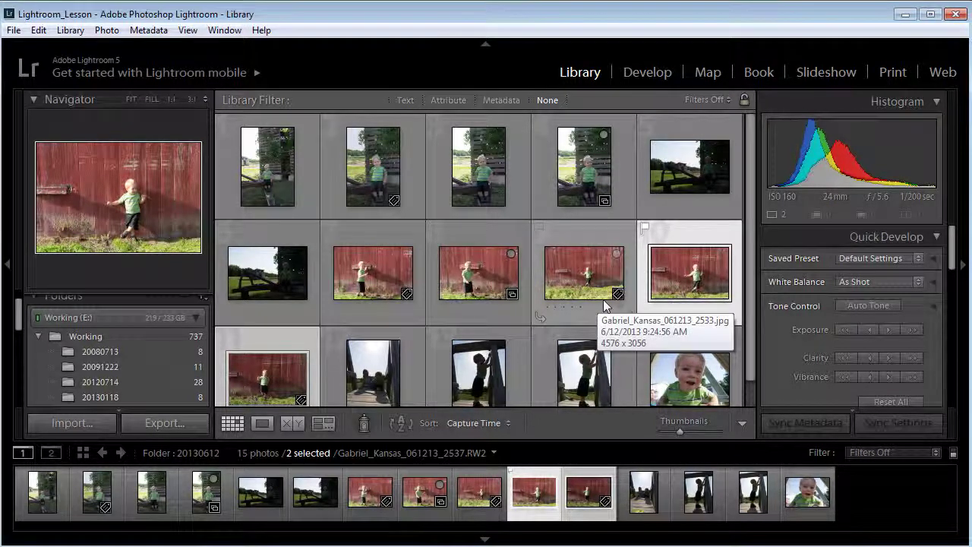
left_click(492, 424)
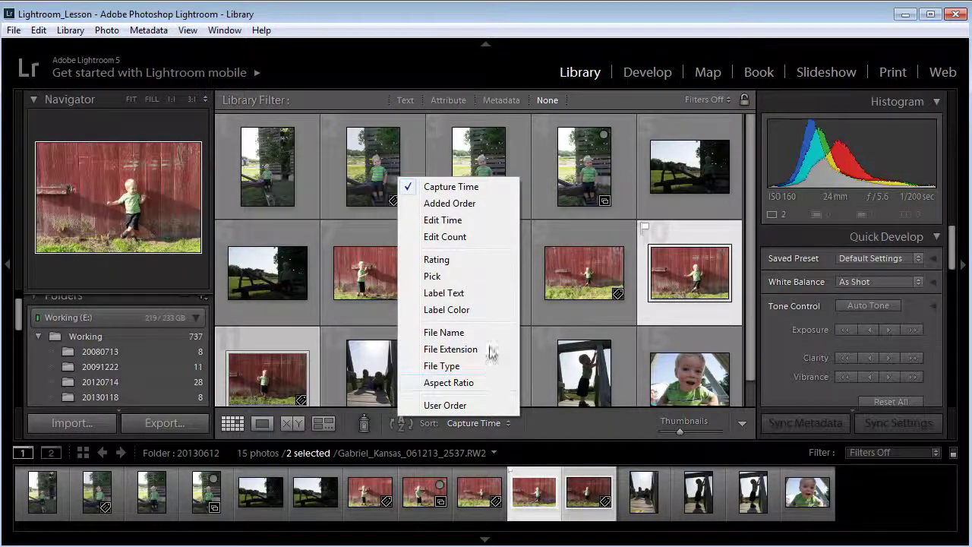
left_click(436, 260)
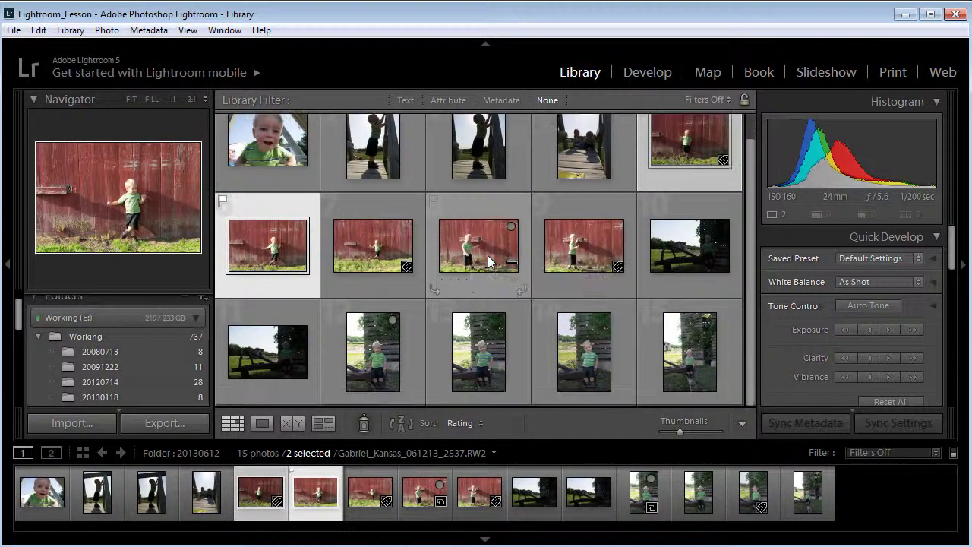
Give a red-barn photo a five-star rating
scroll(489, 261, "down", 1)
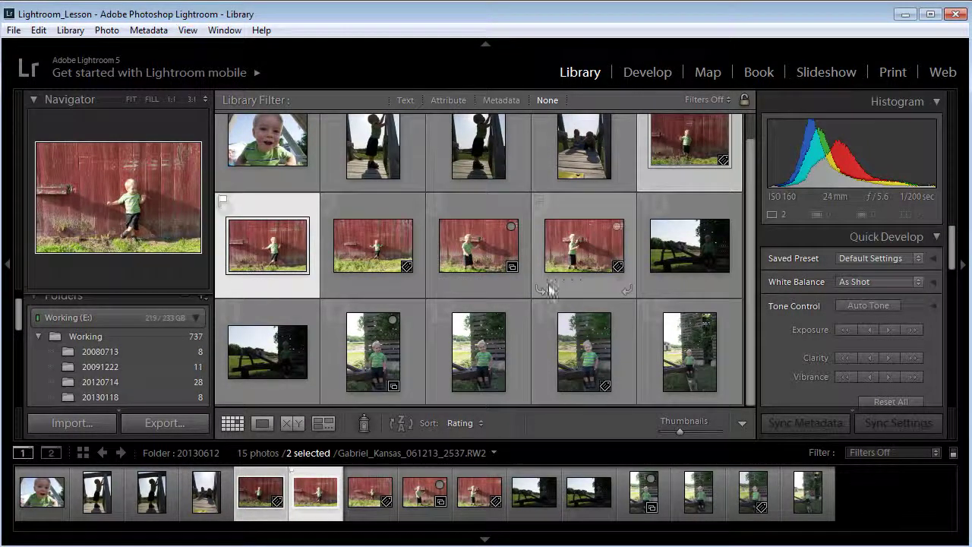
left_click(580, 280)
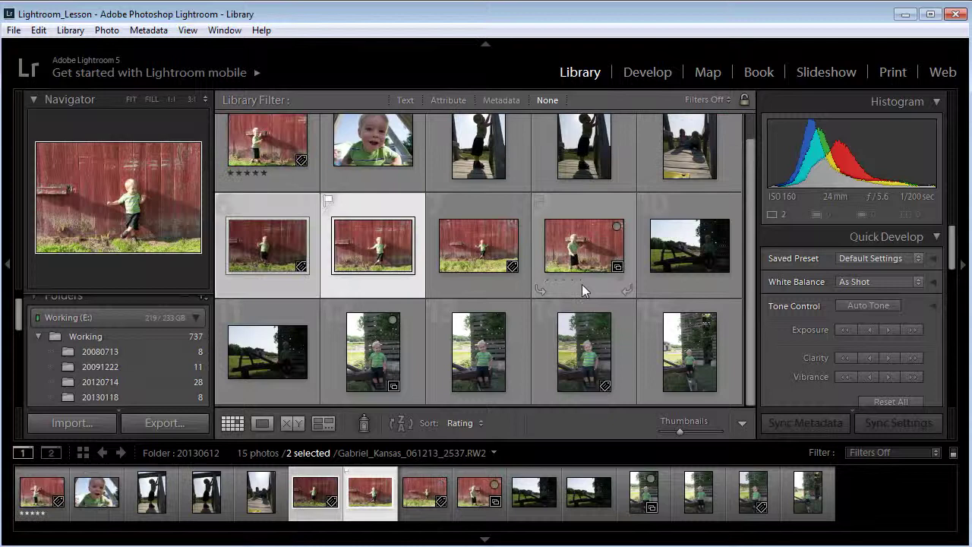
scroll(406, 239, "up", 1)
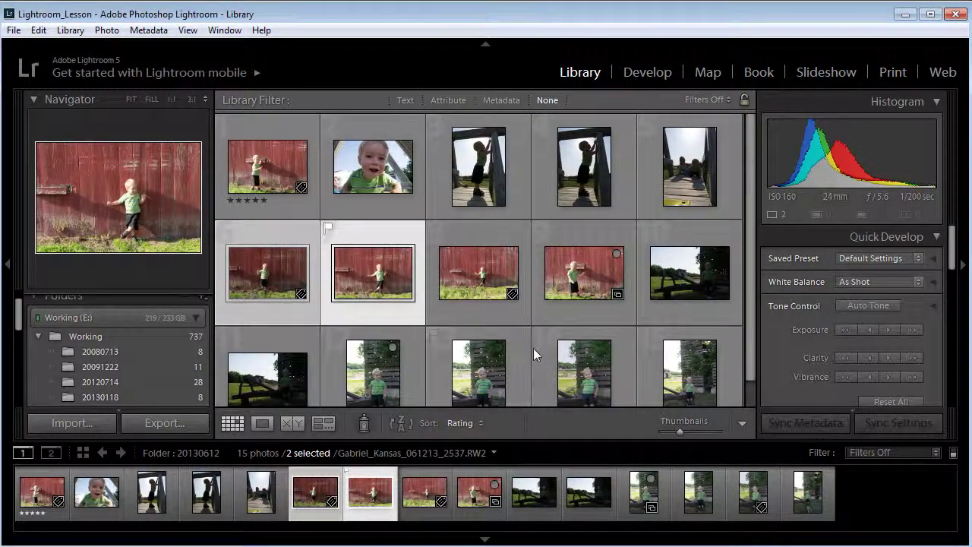
scroll(533, 348, "down", 1)
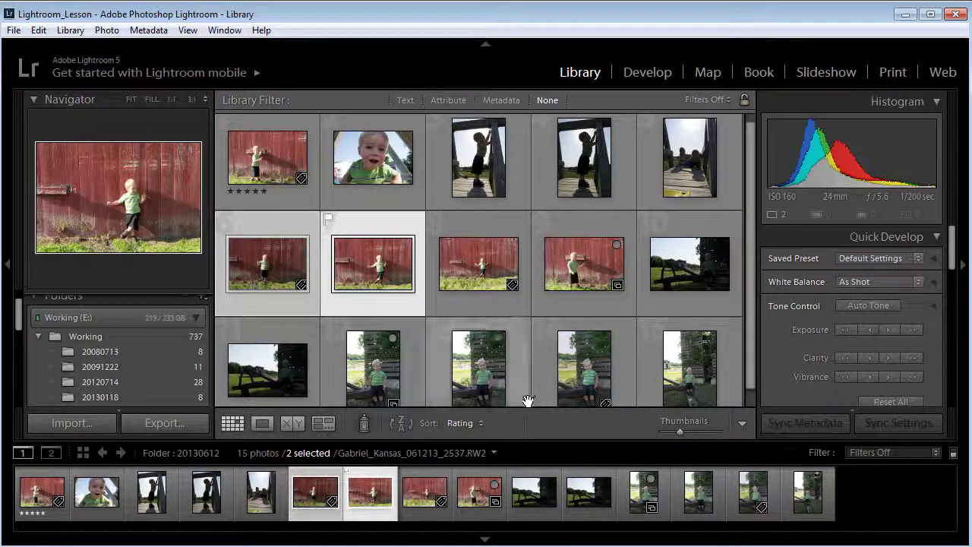
Collapse the Quick Develop panel and expand the Keywording panel
left_click(937, 237)
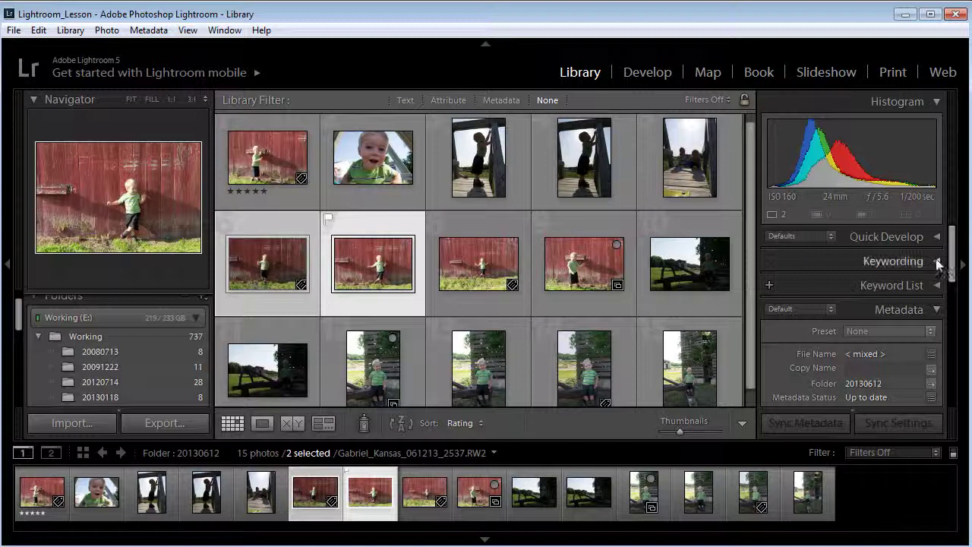
left_click(936, 261)
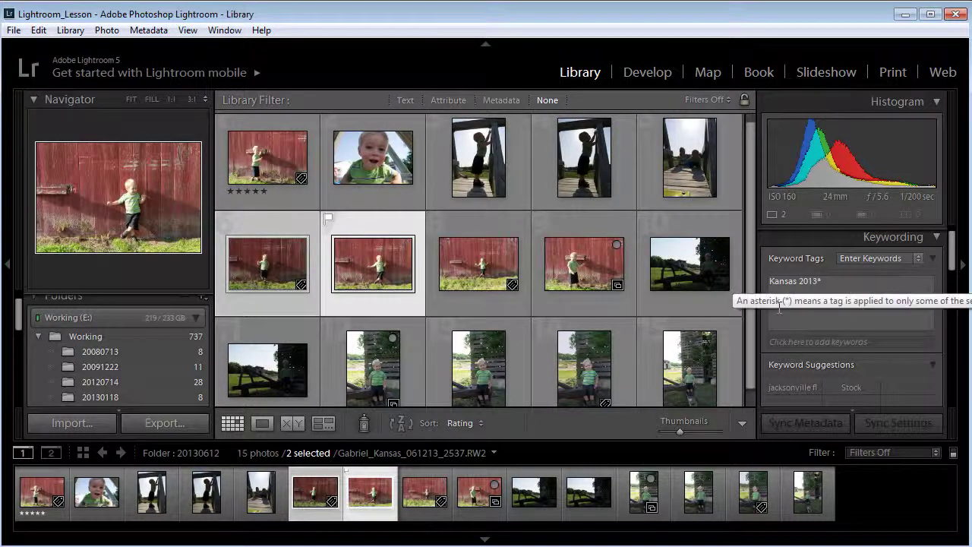
mouse_move(765, 295)
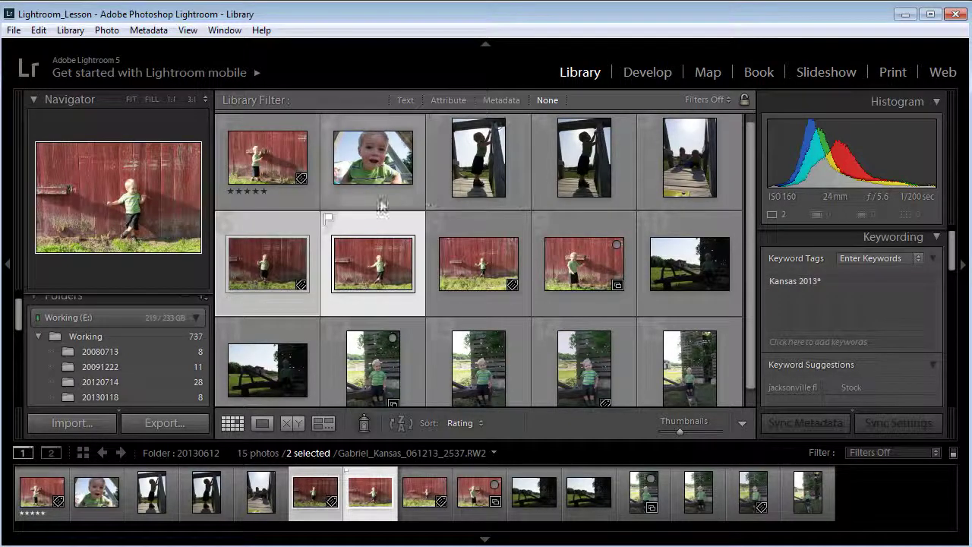
Select all 15 photos, tag them "Kansas 2013", then select the backlit fence photo
left_click(296, 200)
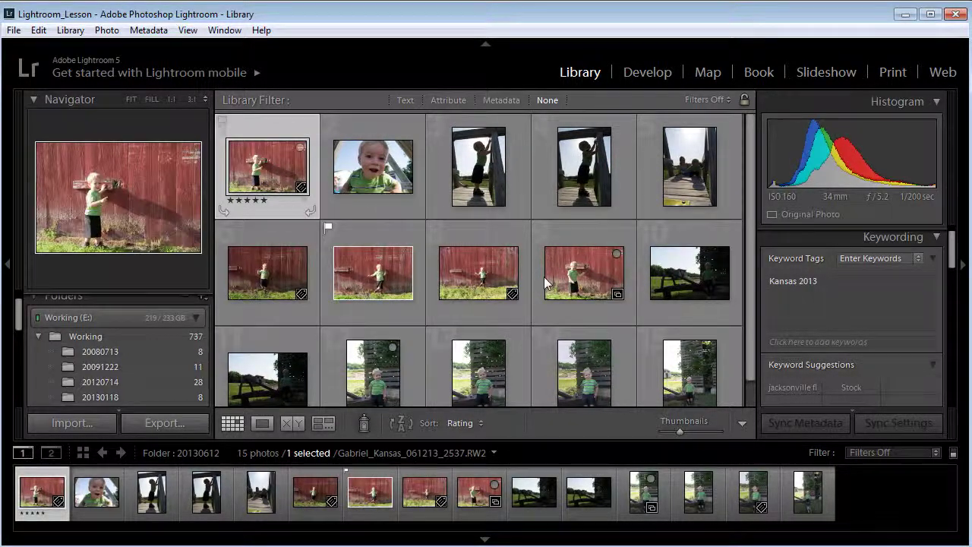
scroll(544, 276, "down", 1)
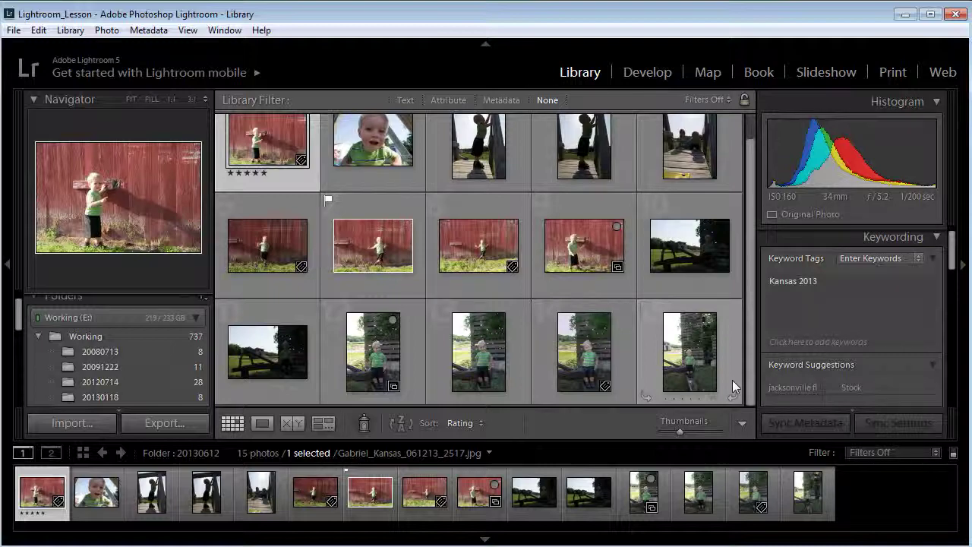
key("ctrl+a")
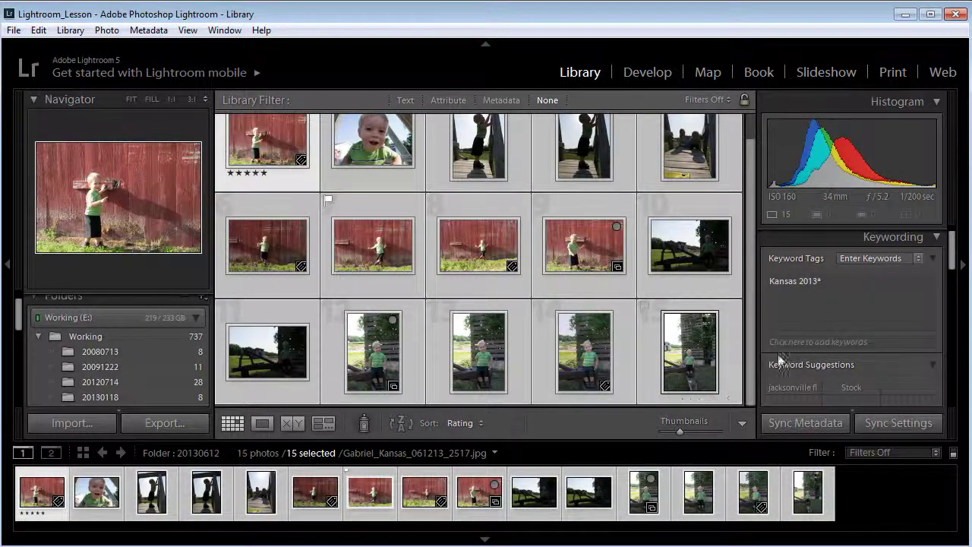
mouse_move(811, 280)
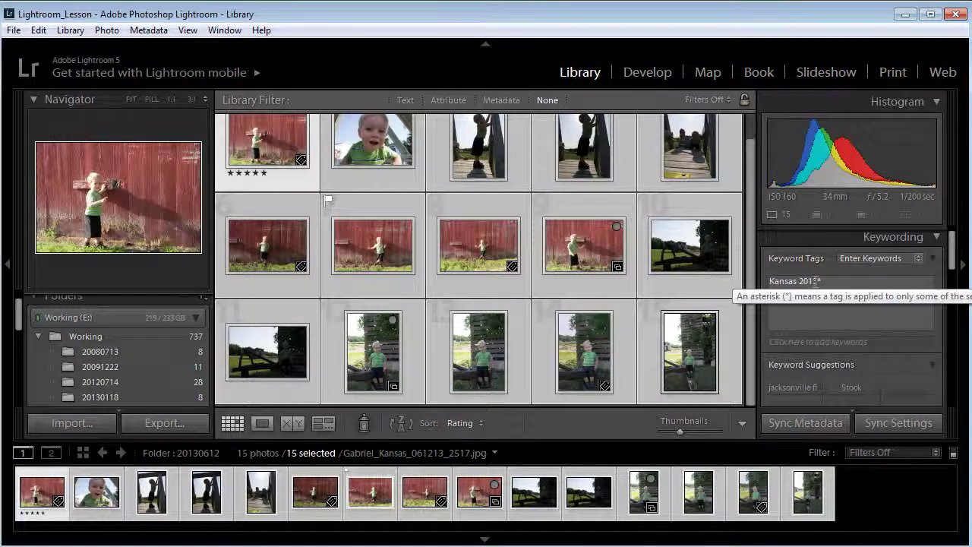
left_click(821, 282)
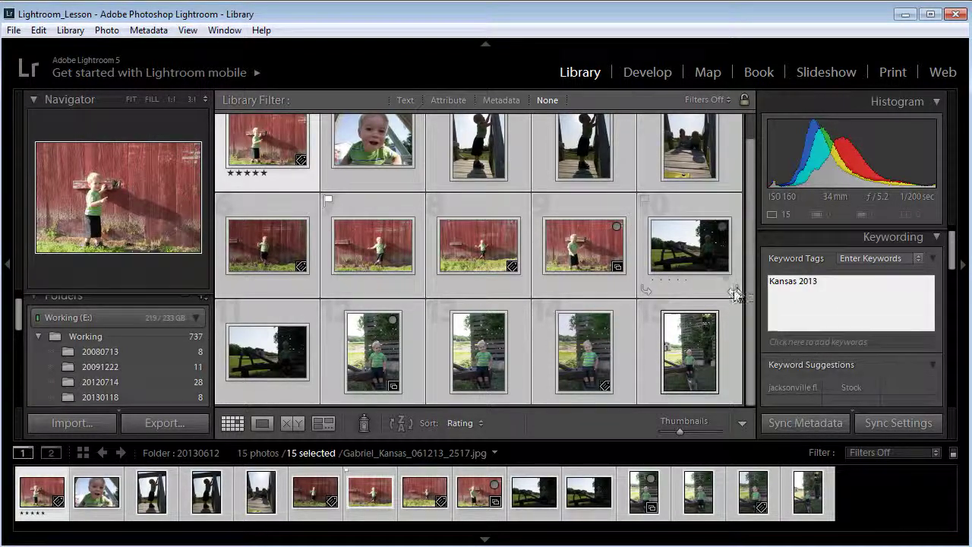
left_click(710, 292)
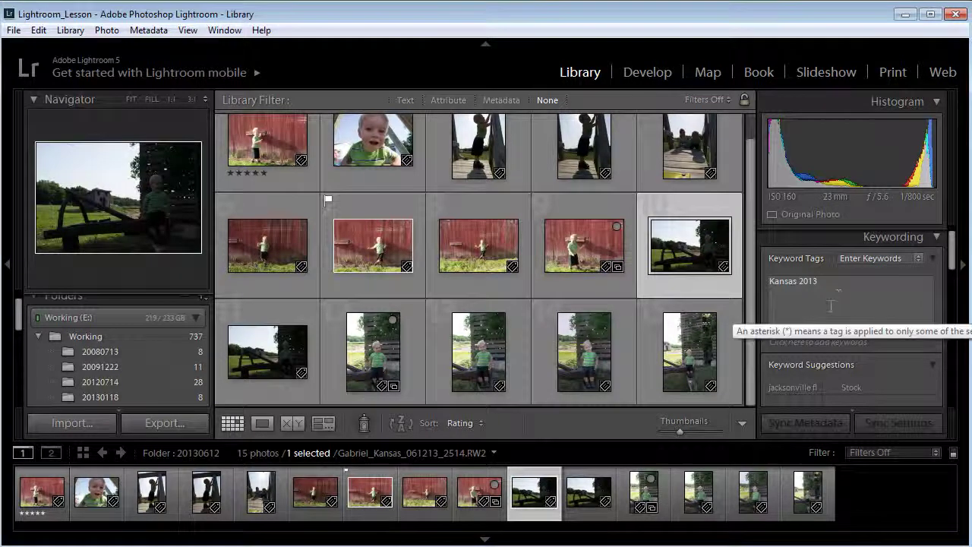
left_click_drag(951, 264, 949, 313)
In the Keyword List, tick Stock so the farm-machine photo's keywords read 'Kansas 2013, Stock'
scroll(926, 293, "up", 1)
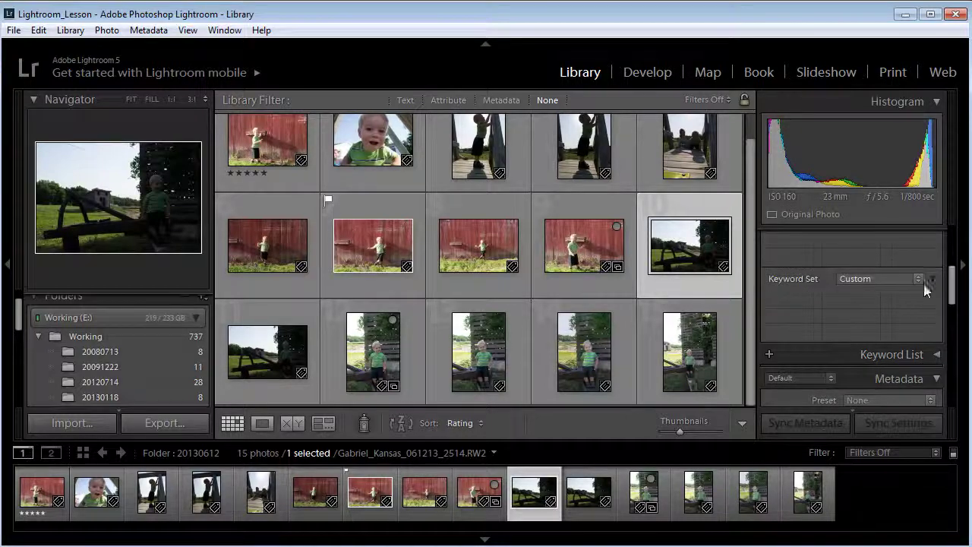
left_click(917, 279)
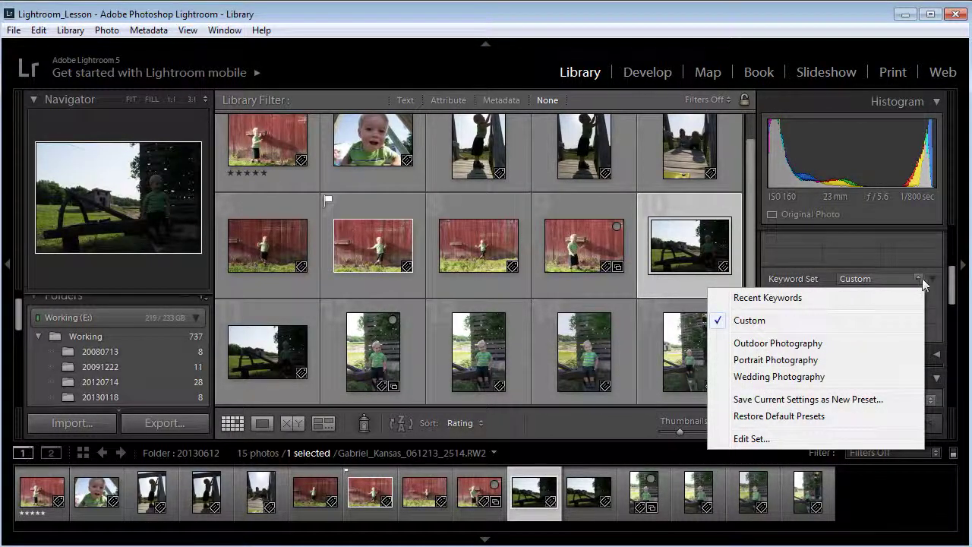
left_click(951, 281)
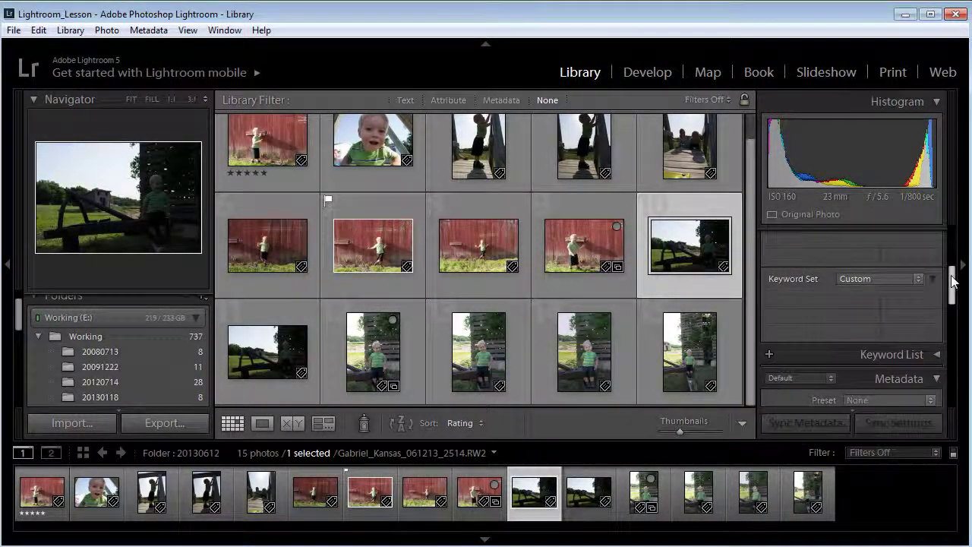
left_click(936, 355)
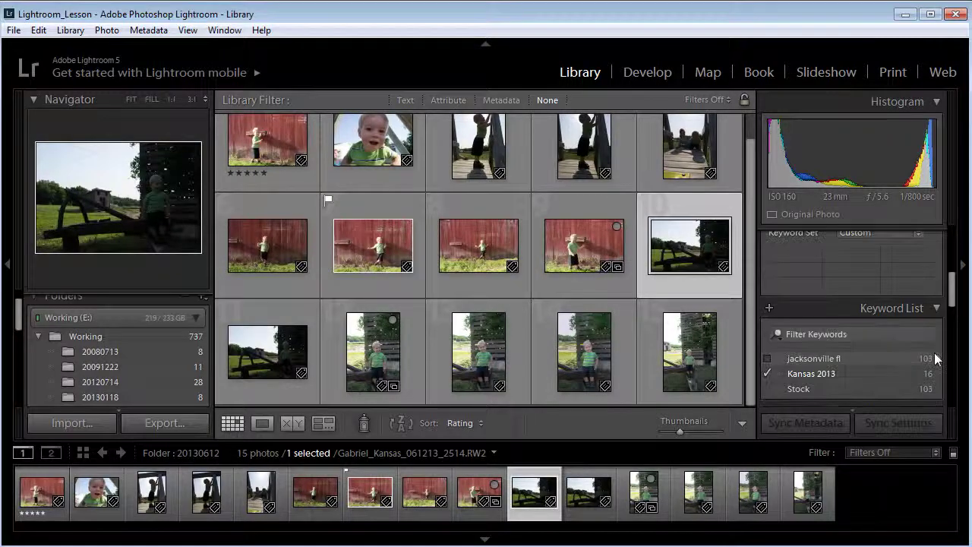
left_click(962, 278)
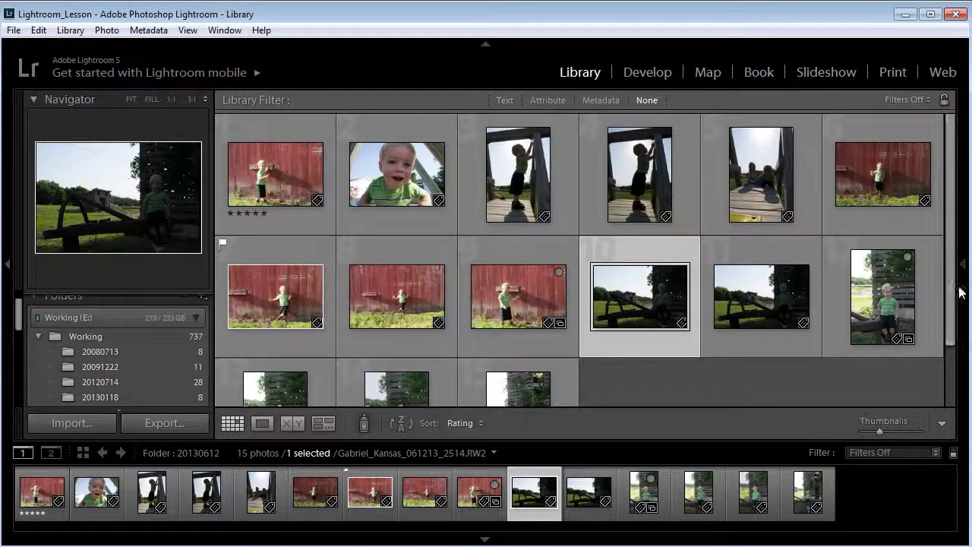
left_click(961, 288)
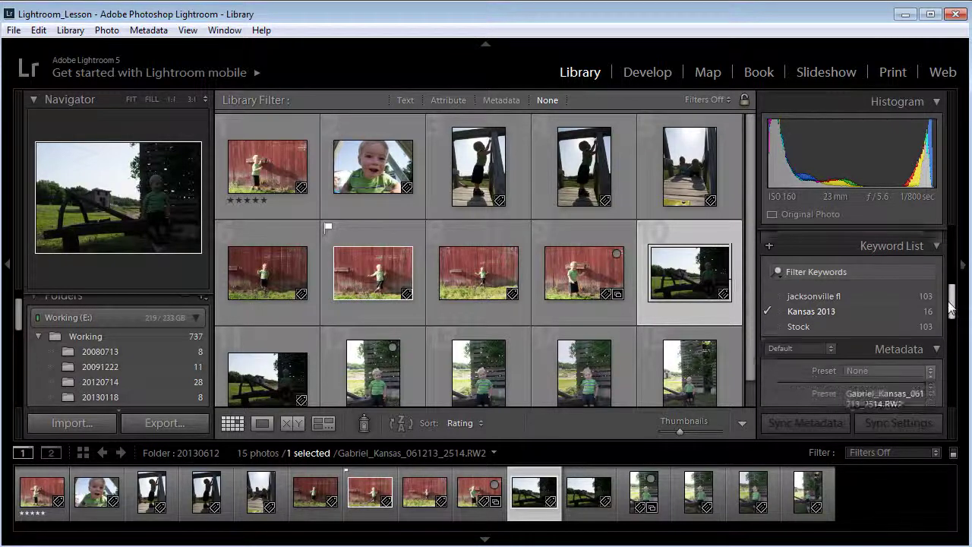
mouse_move(951, 308)
left_mouse_down()
mouse_move(951, 332)
mouse_move(950, 319)
left_mouse_up()
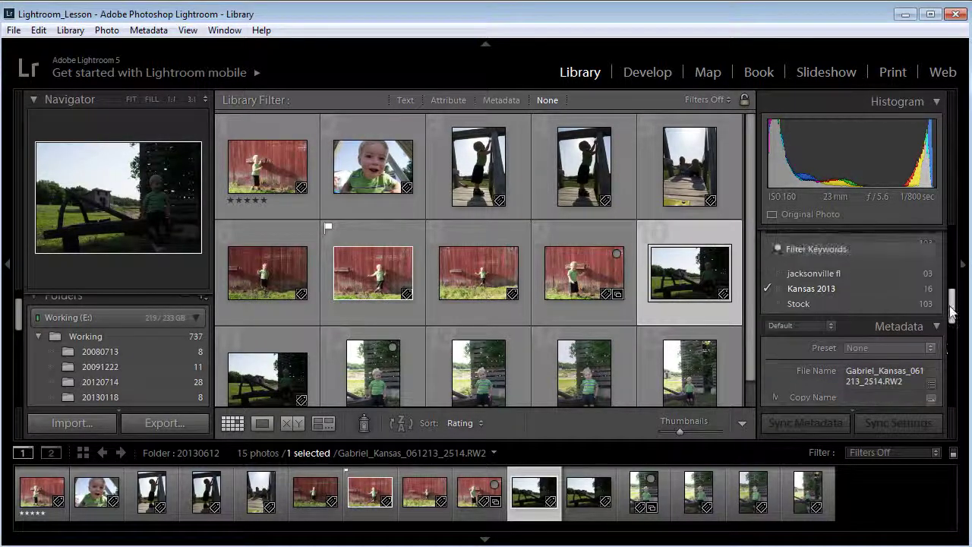
scroll(952, 312, "up", 1)
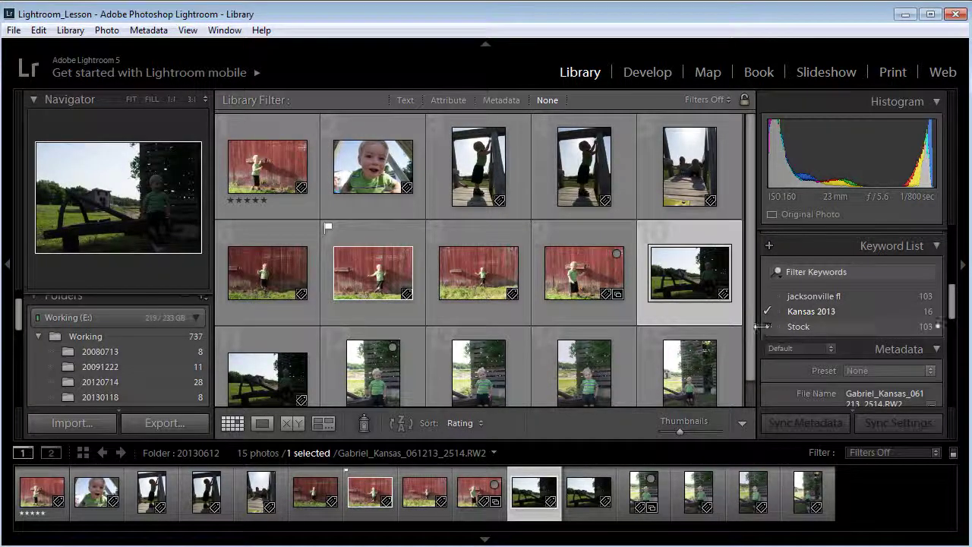
left_click(767, 327)
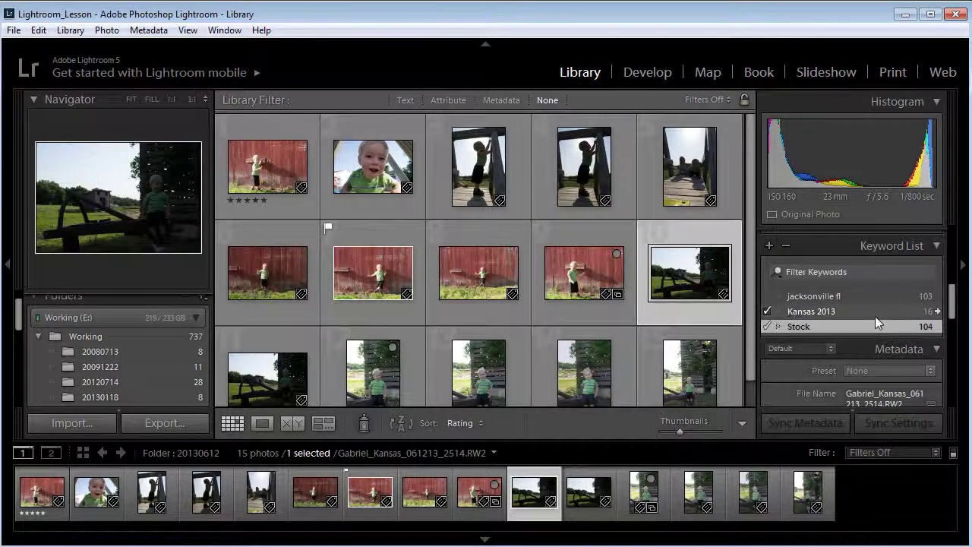
left_click_drag(949, 303, 961, 388)
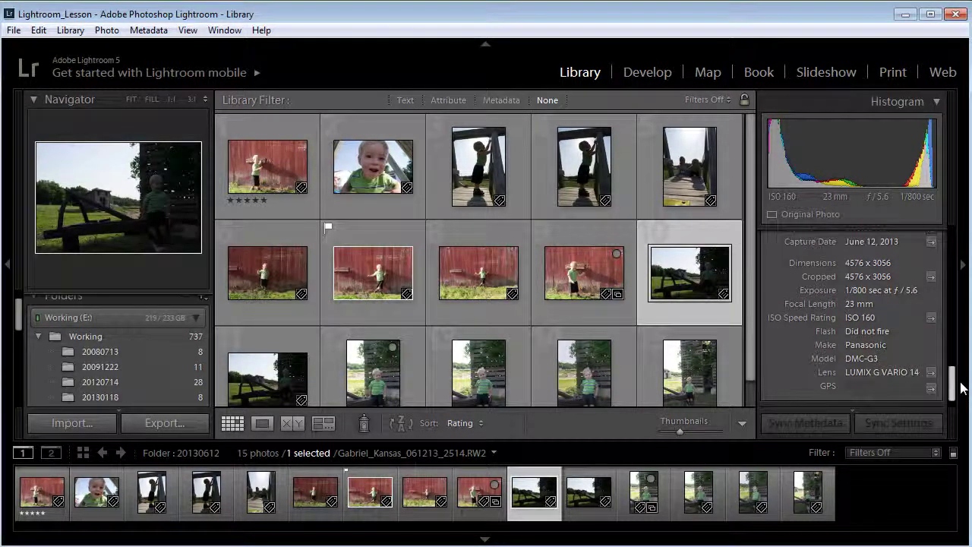
scroll(896, 370, "down", 1)
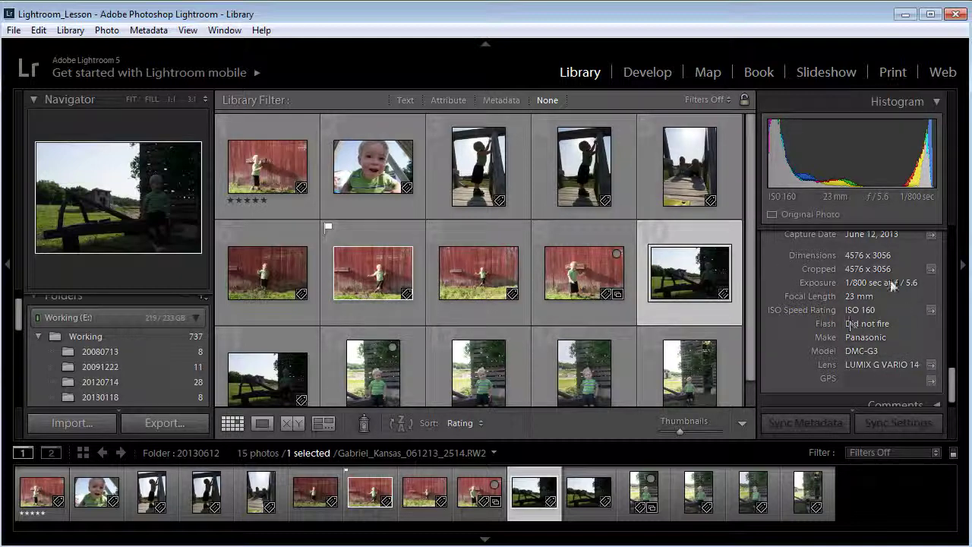
left_click_drag(952, 384, 957, 235)
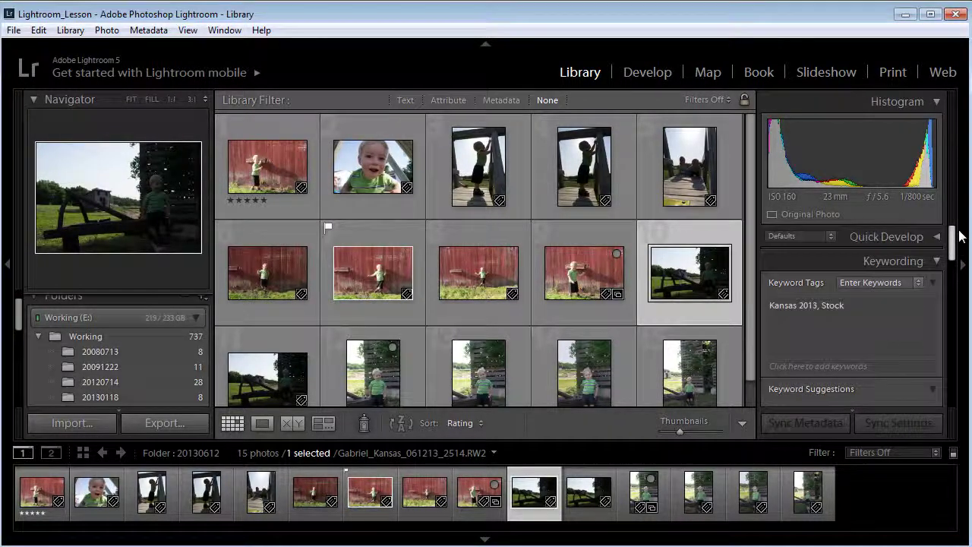
Set the Library Filter to Attribute with the Flagged filter, leaving only the picked red-barn shot
left_click(505, 101)
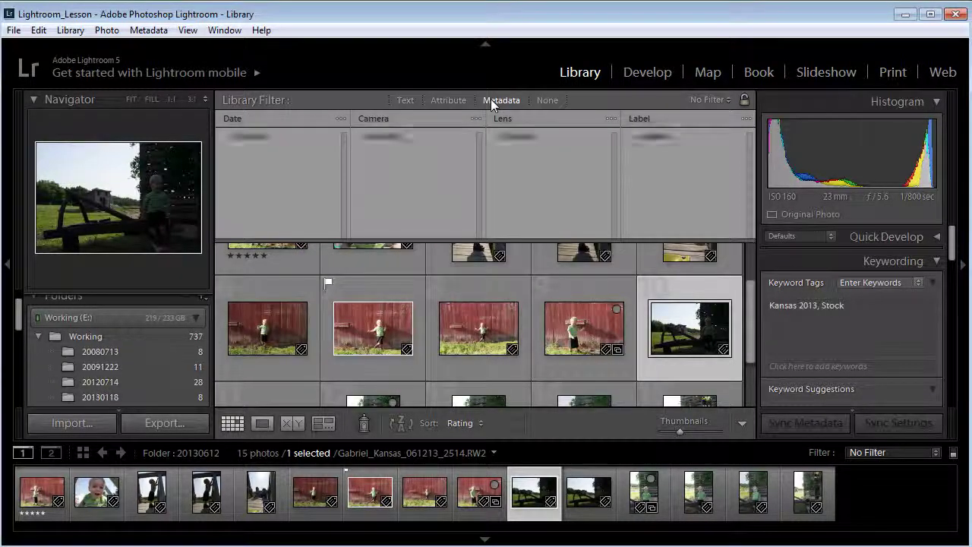
left_click(448, 102)
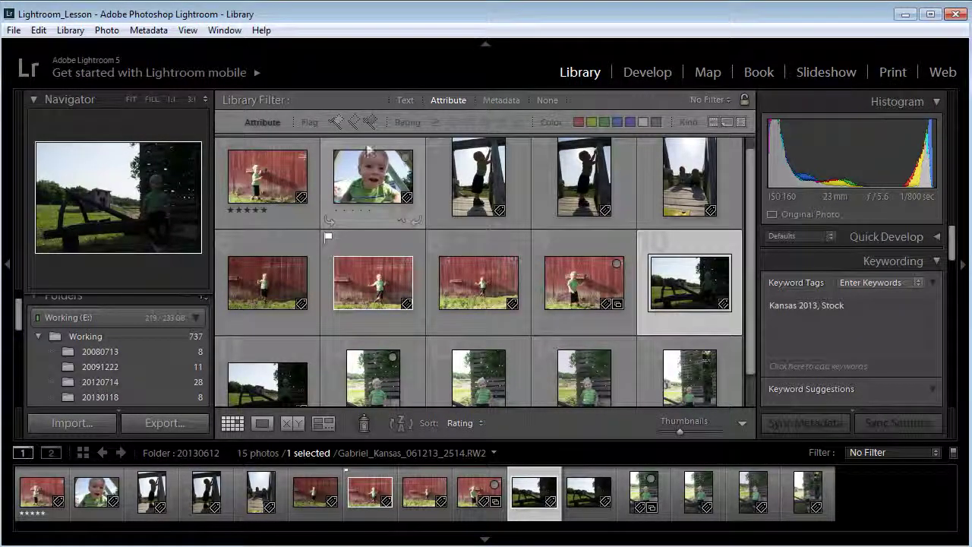
left_click(334, 123)
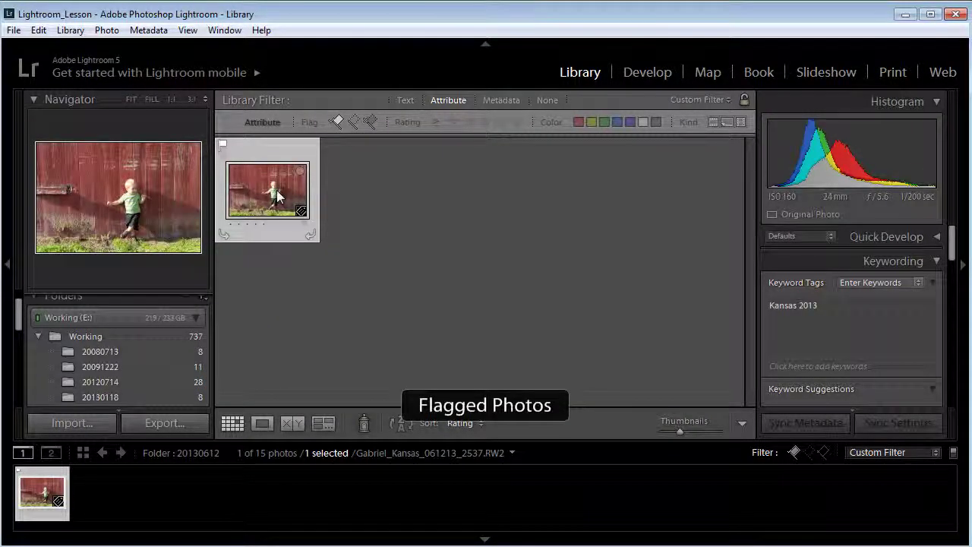